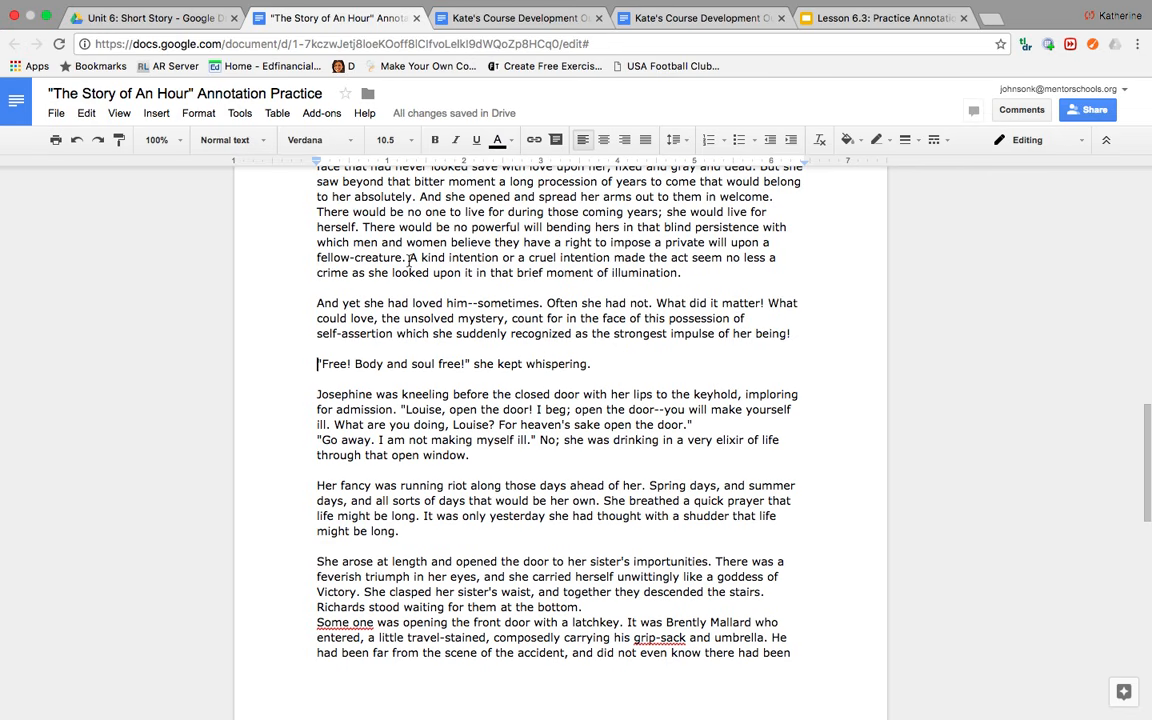
Step: Highlight the sentence starting "A kind intention or a cruel intention" in yellow
{"action": "left_click_drag", "start_coordinate": [409, 257], "coordinate": [686, 275]}
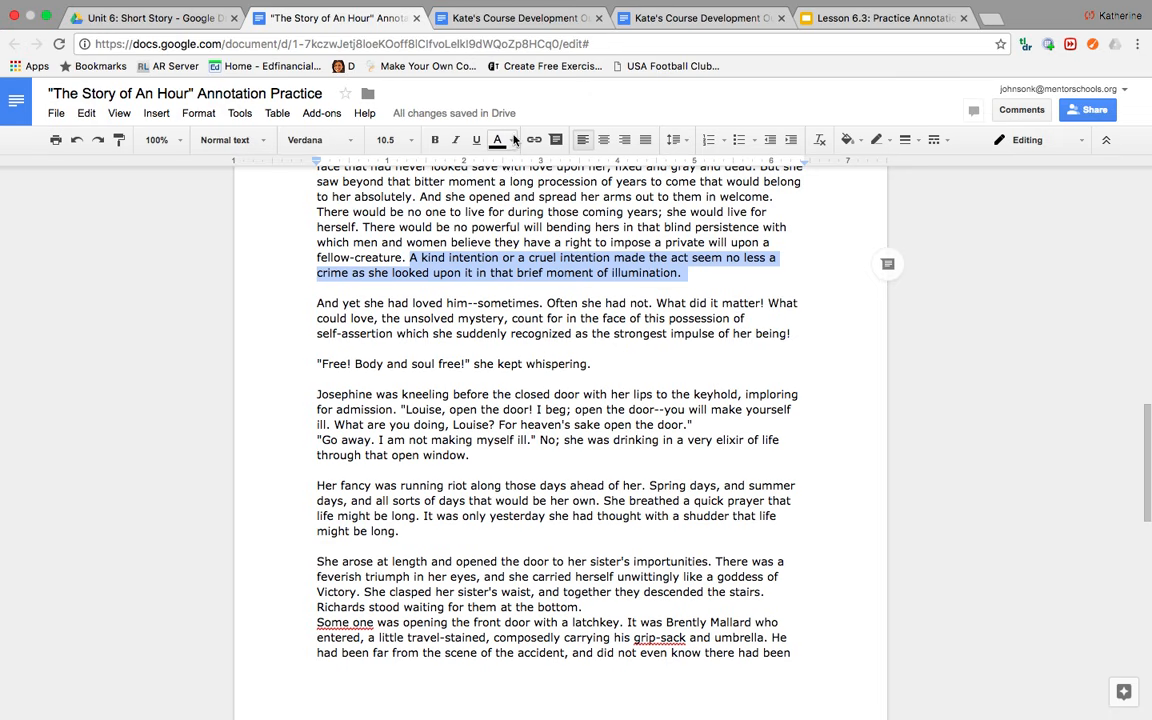
{"action": "left_click", "coordinate": [514, 142]}
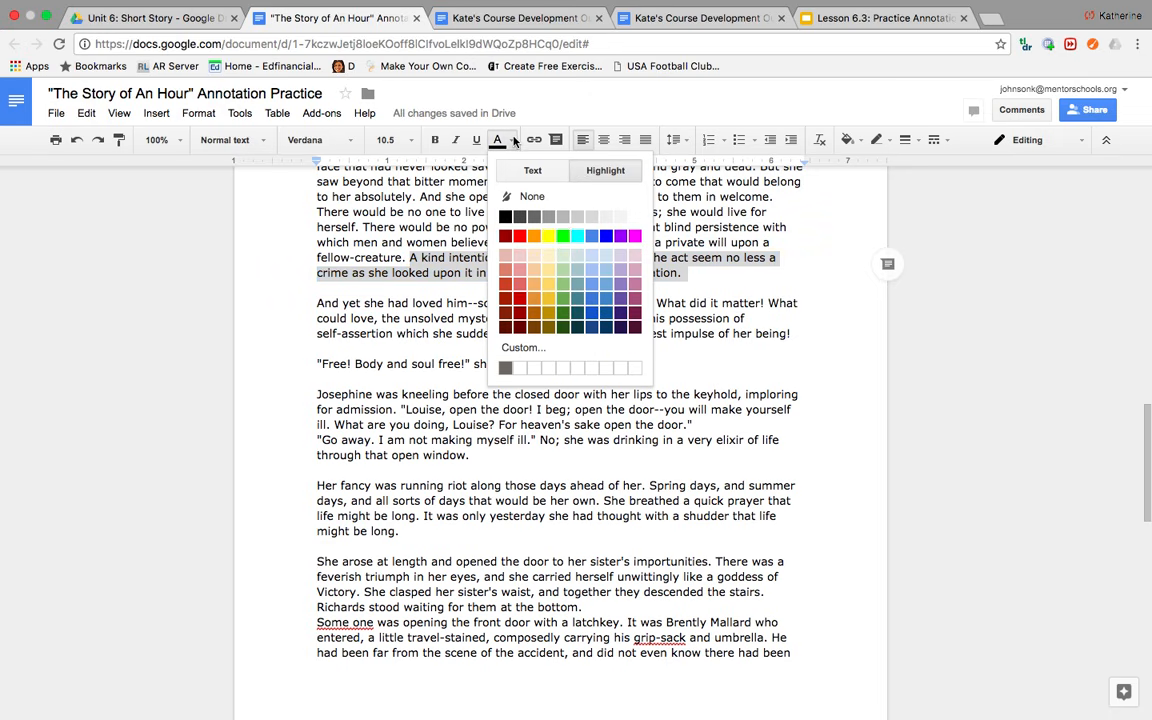
{"action": "left_click", "coordinate": [549, 238]}
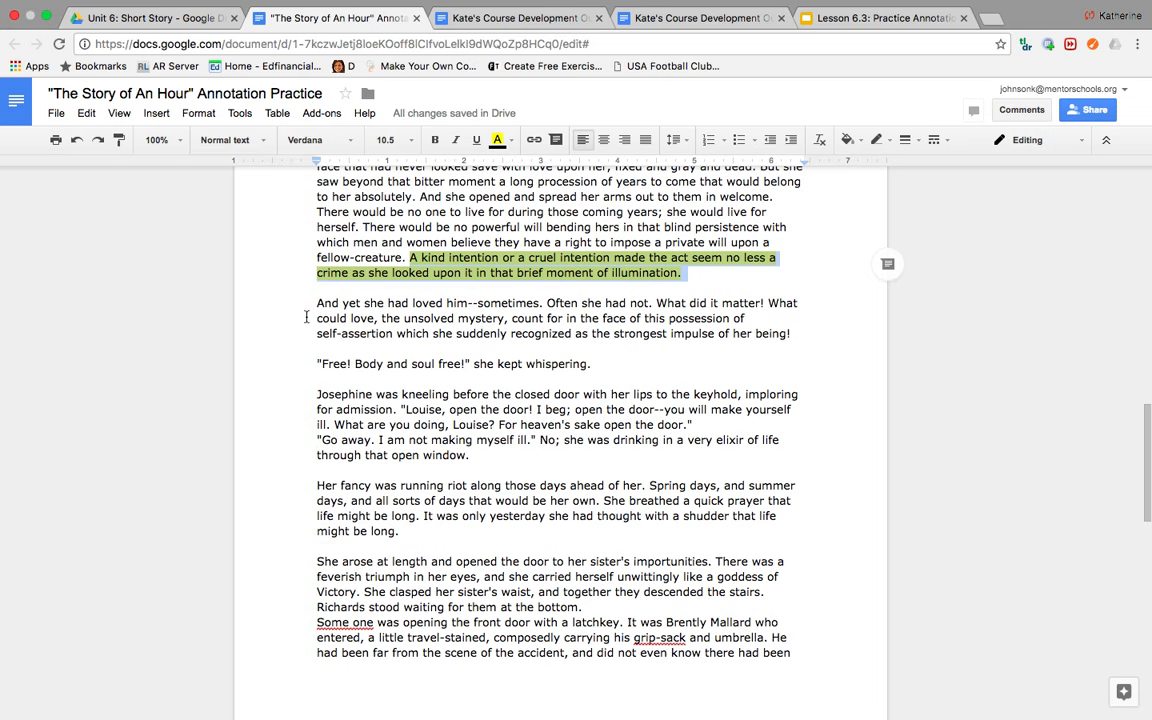
Step: Highlight the paragraph starting "And yet she had loved him--sometimes" in green
{"action": "left_click_drag", "start_coordinate": [318, 303], "coordinate": [795, 333]}
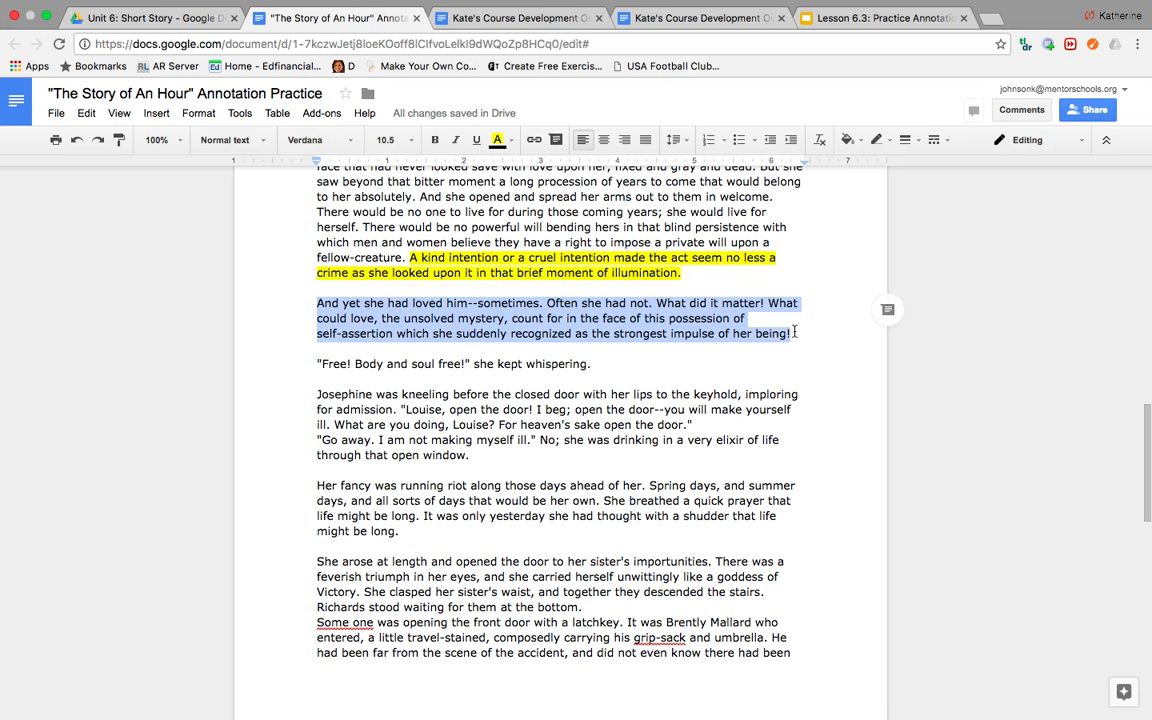
{"action": "left_click", "coordinate": [497, 140]}
{"action": "left_click", "coordinate": [564, 237]}
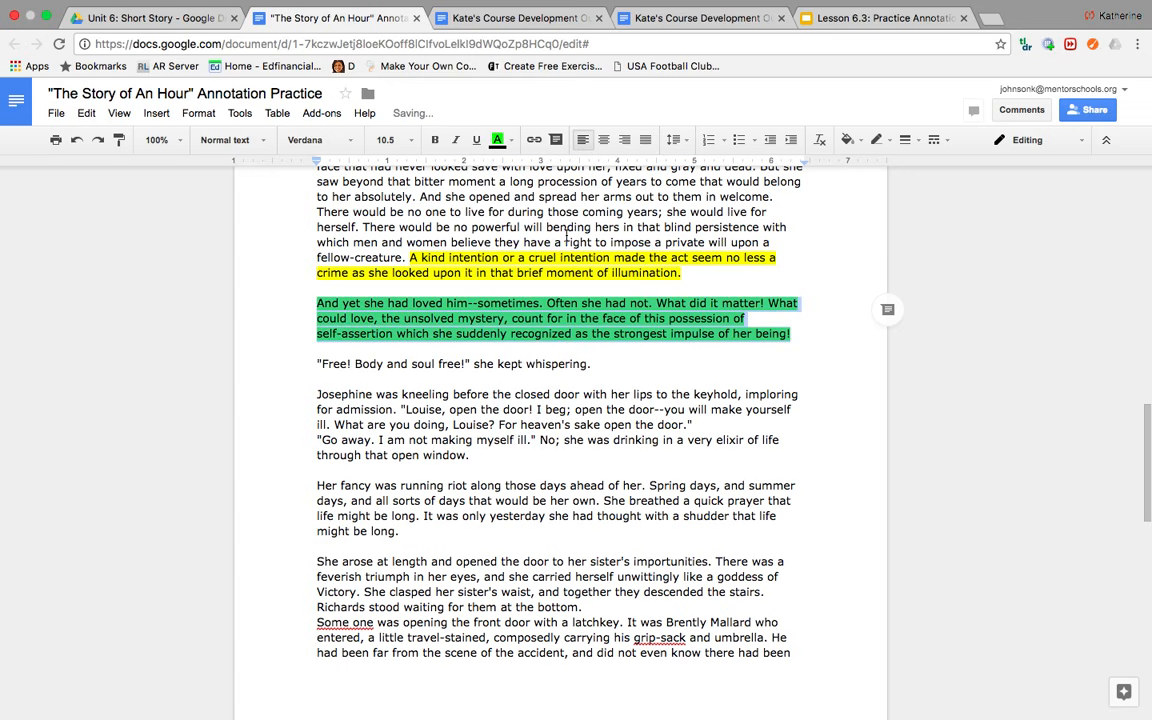
Step: Highlight the line "Free! Body and soul free!" she kept whispering in cyan
{"action": "triple_click", "coordinate": [377, 364]}
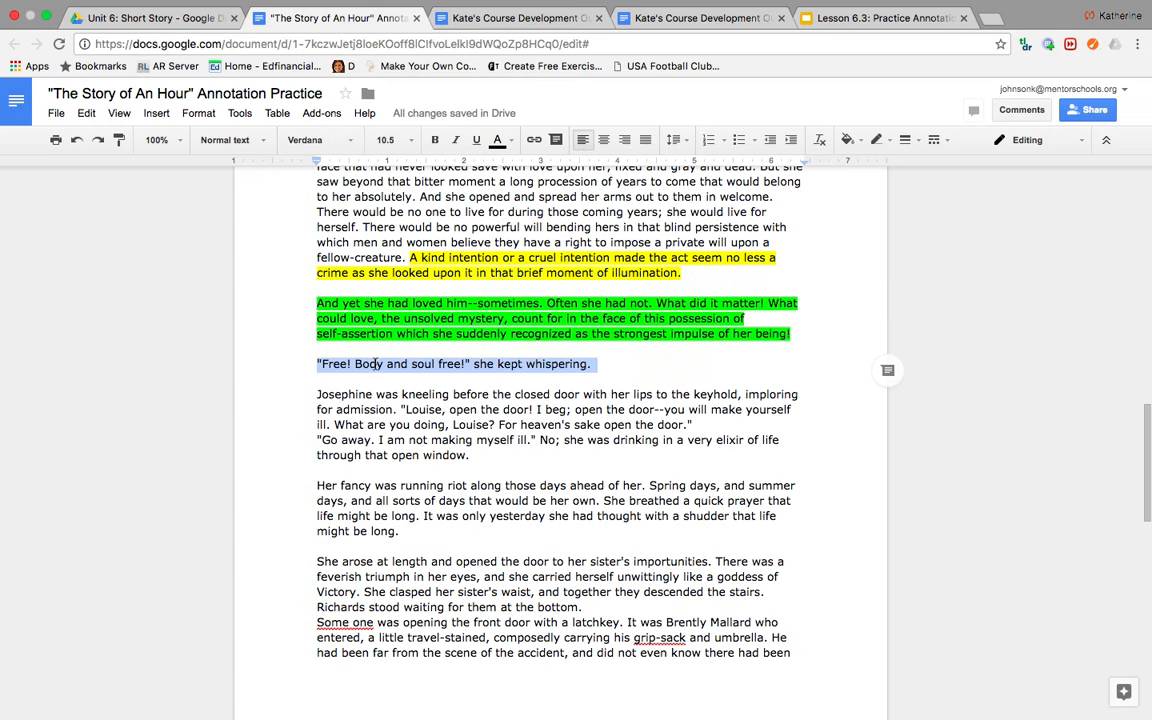
{"action": "left_click", "coordinate": [509, 140]}
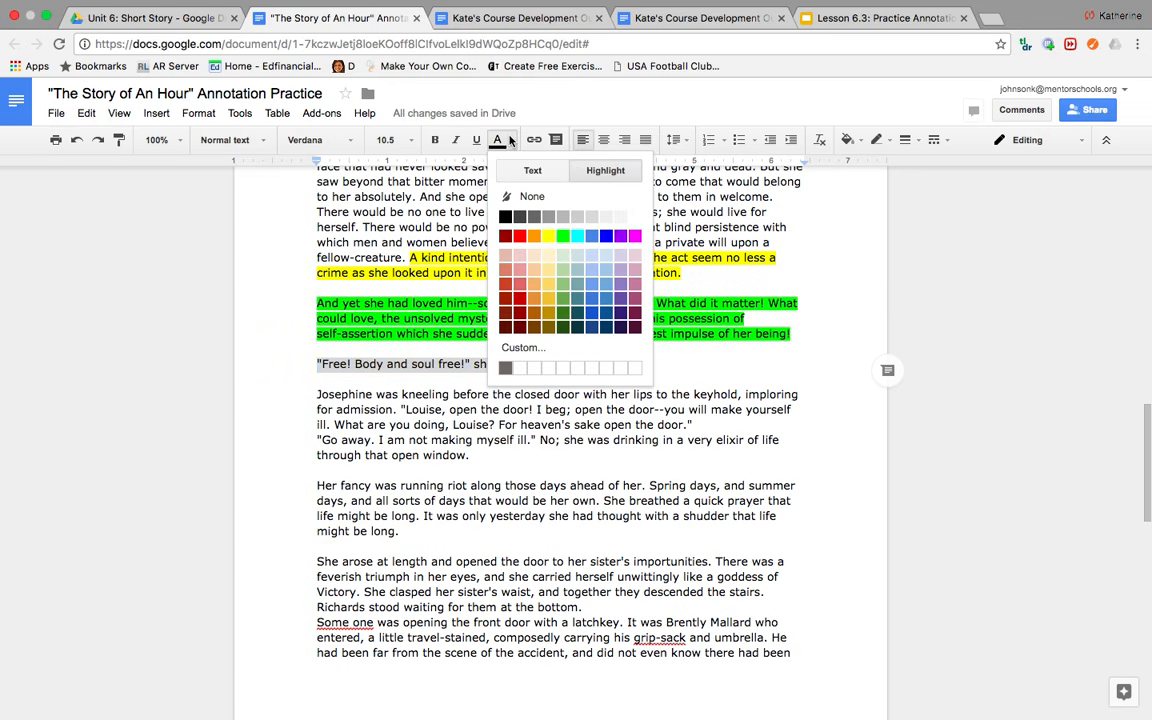
{"action": "left_click", "coordinate": [577, 236]}
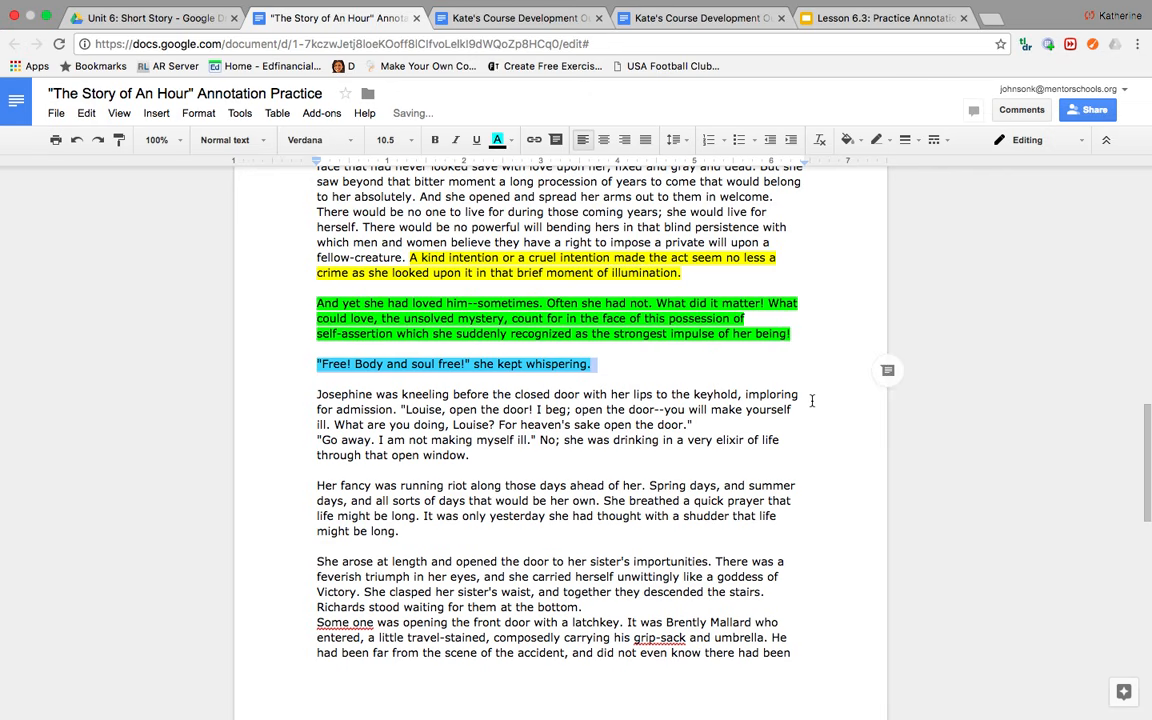
{"action": "left_click", "coordinate": [809, 398]}
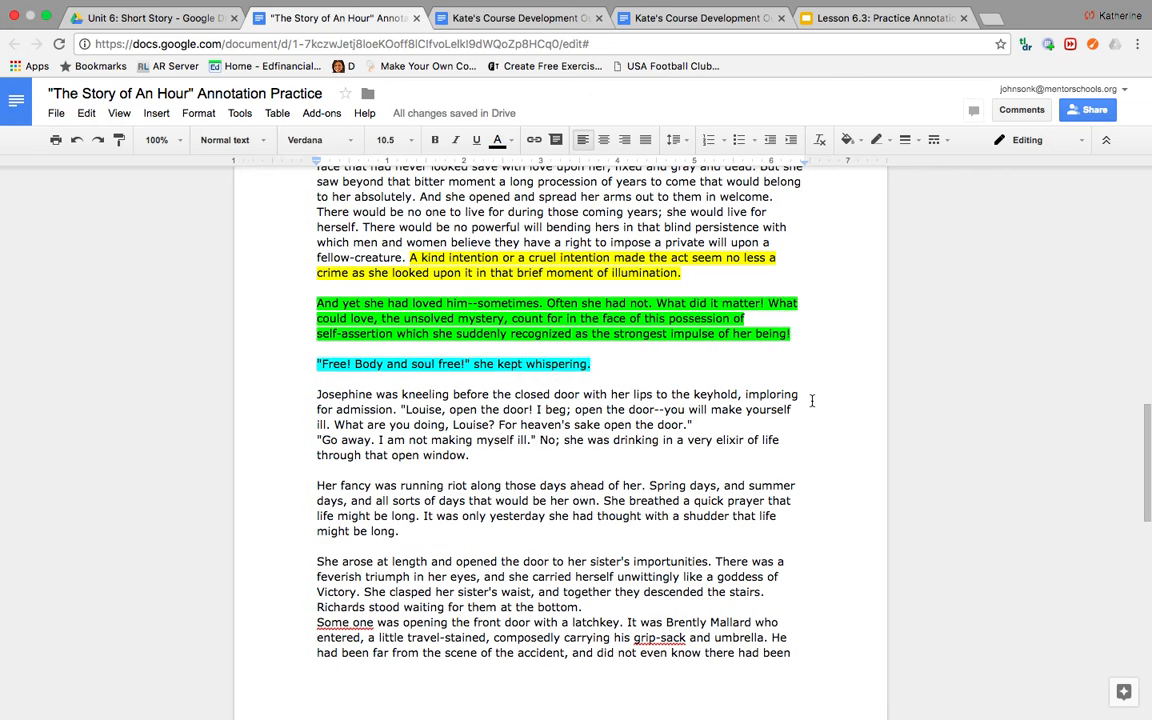
Step: Place the cursor after the yellow-highlighted sentence and switch the document to Suggesting mode
{"action": "left_click", "coordinate": [715, 276]}
{"action": "left_click", "coordinate": [1049, 142]}
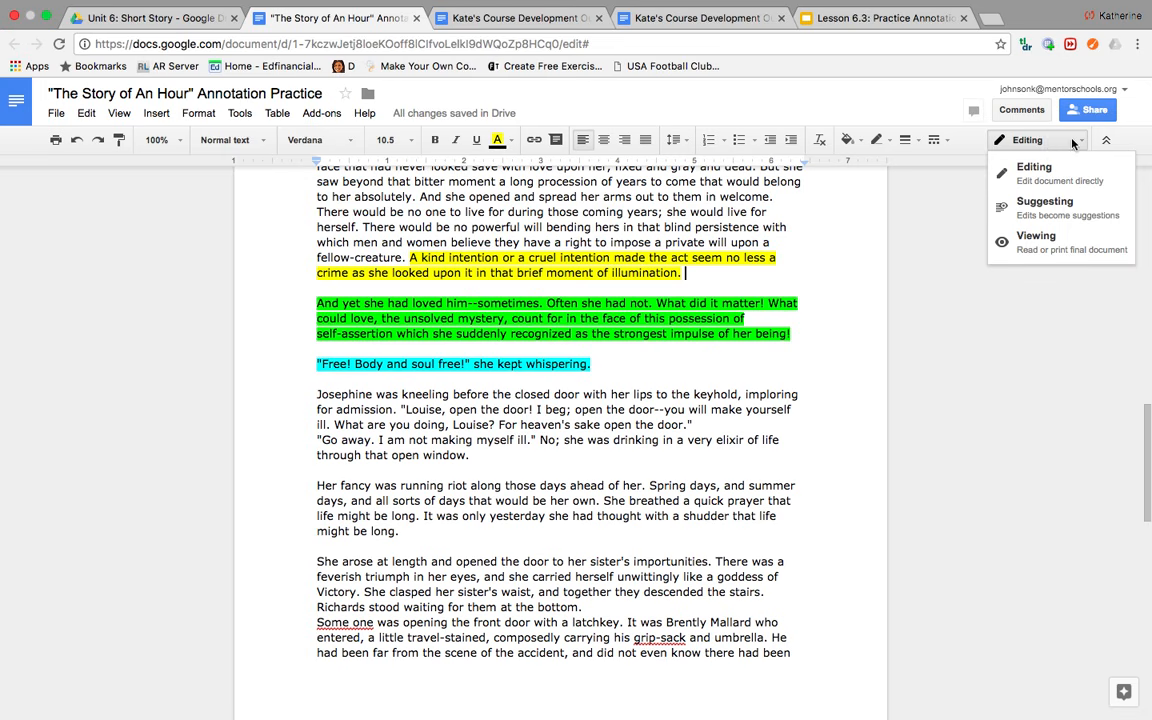
{"action": "left_click", "coordinate": [1049, 141]}
{"action": "left_click", "coordinate": [1049, 141]}
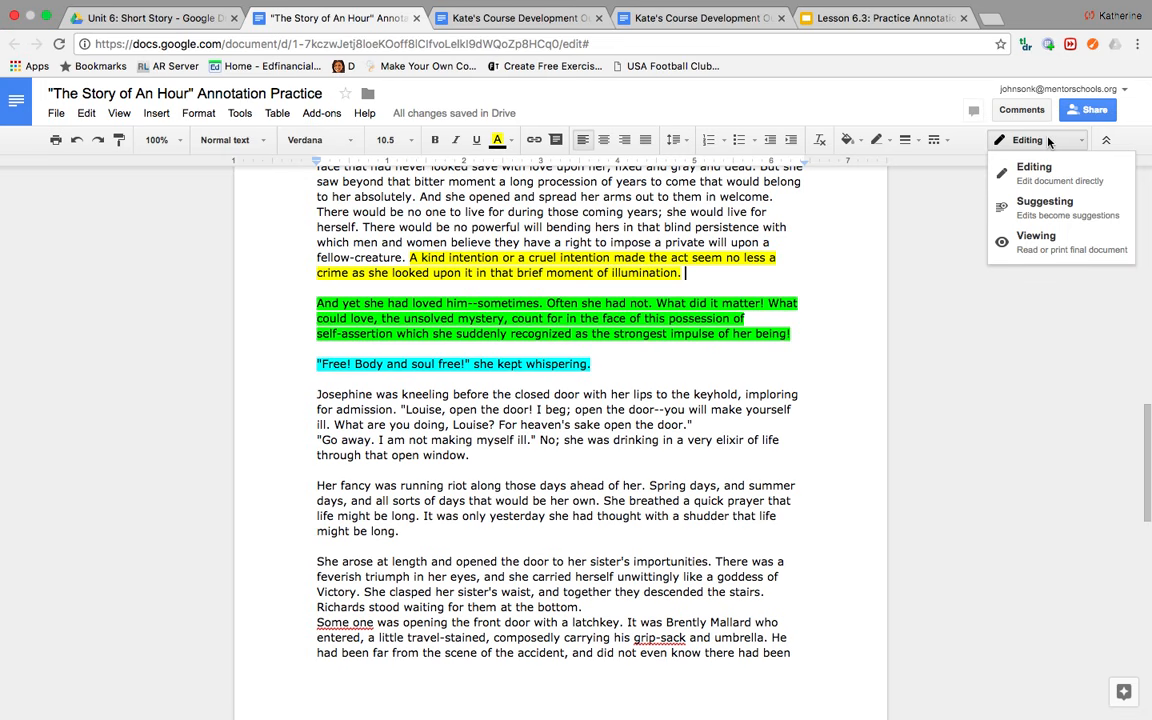
{"action": "left_click", "coordinate": [1068, 214]}
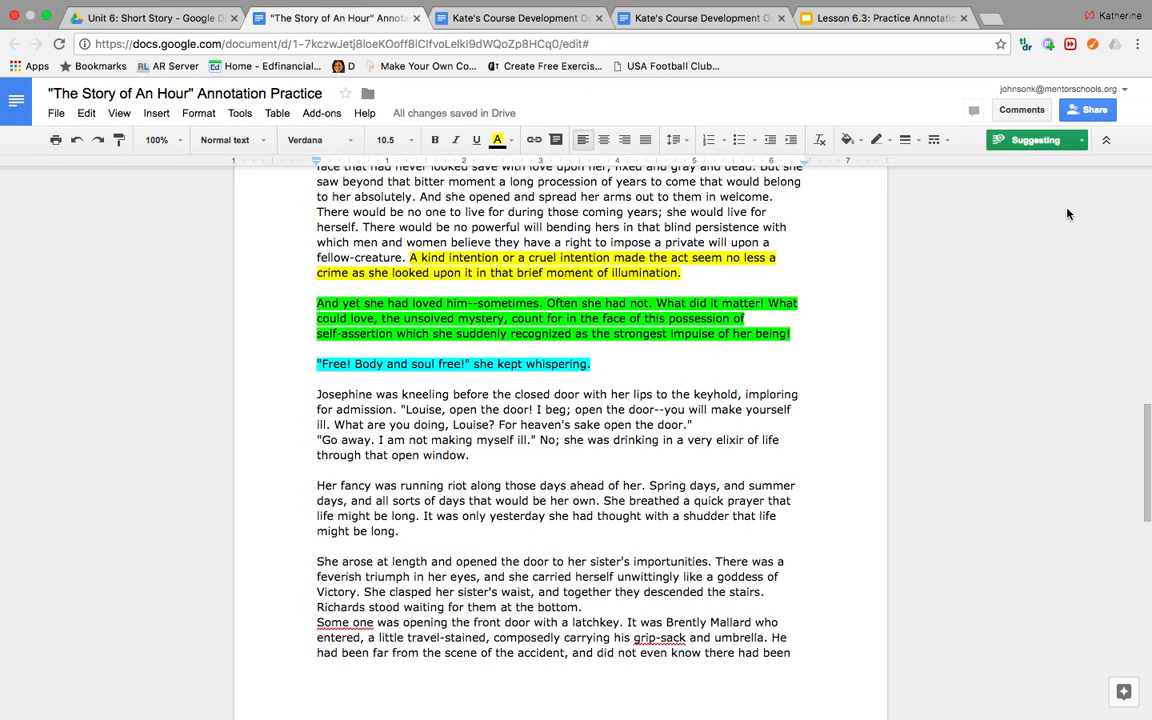
{"action": "type", "text": "Gui"}
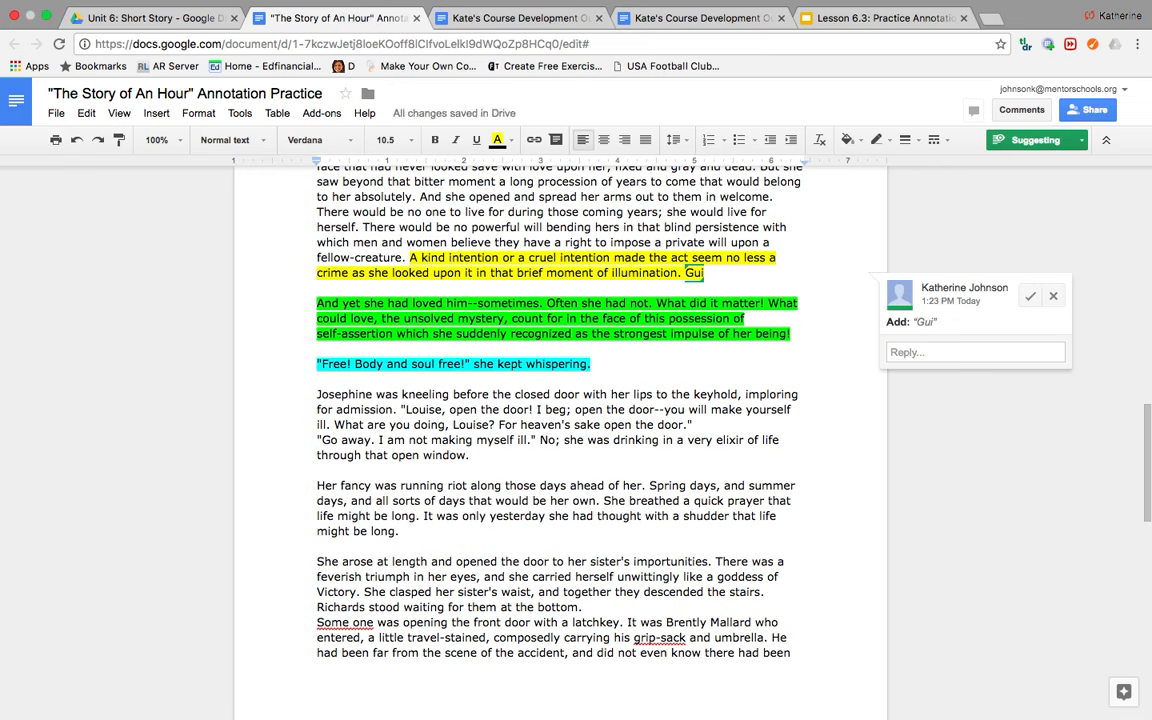
{"action": "key", "text": "BackSpace"}
{"action": "key", "text": "BackSpace"}
{"action": "key", "text": "BackSpace"}
{"action": "key", "text": "BackSpace"}
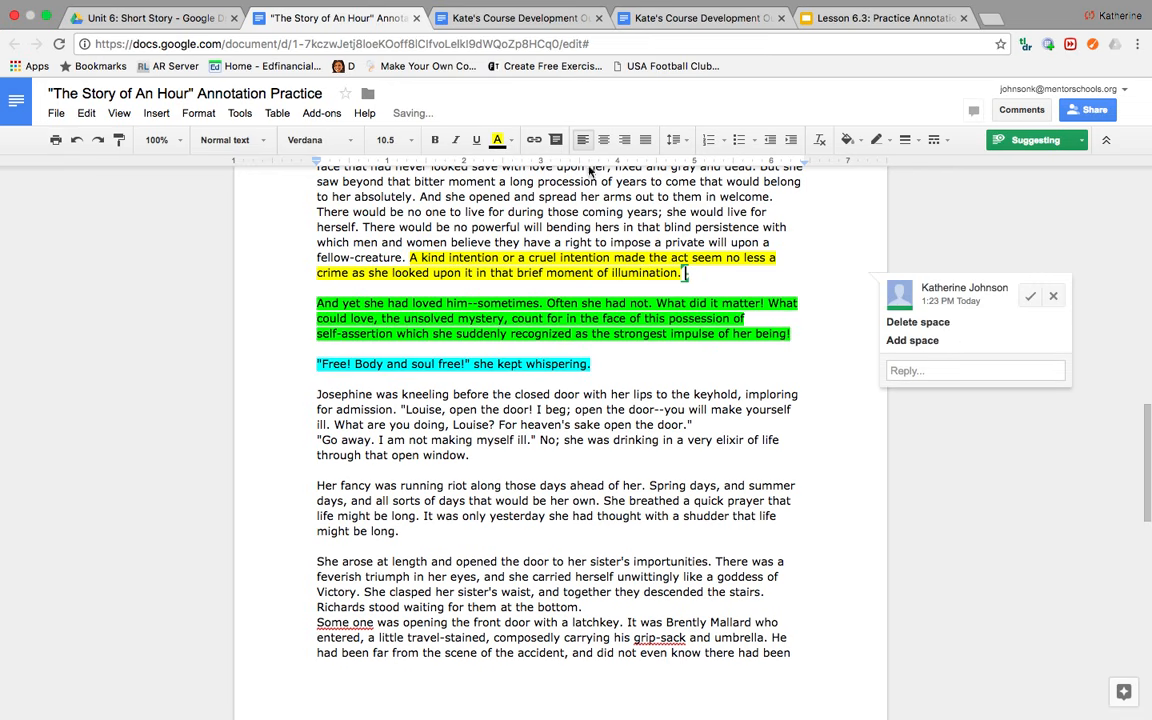
{"action": "left_click", "coordinate": [498, 140]}
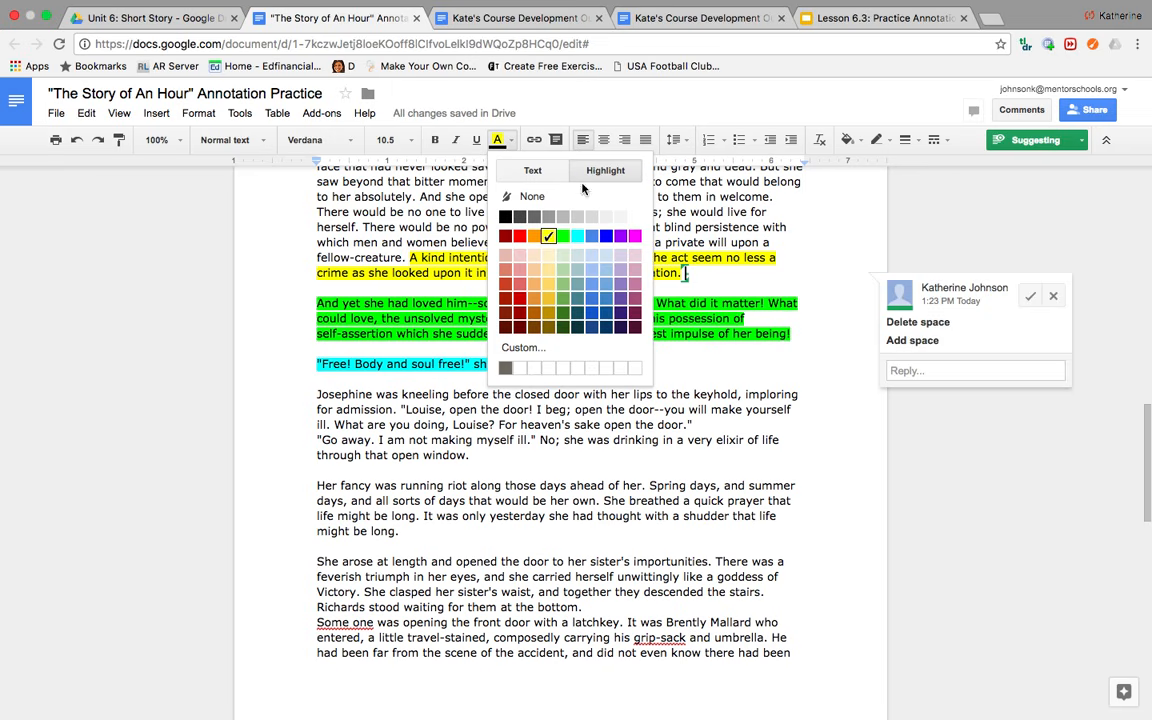
{"action": "left_click", "coordinate": [574, 196]}
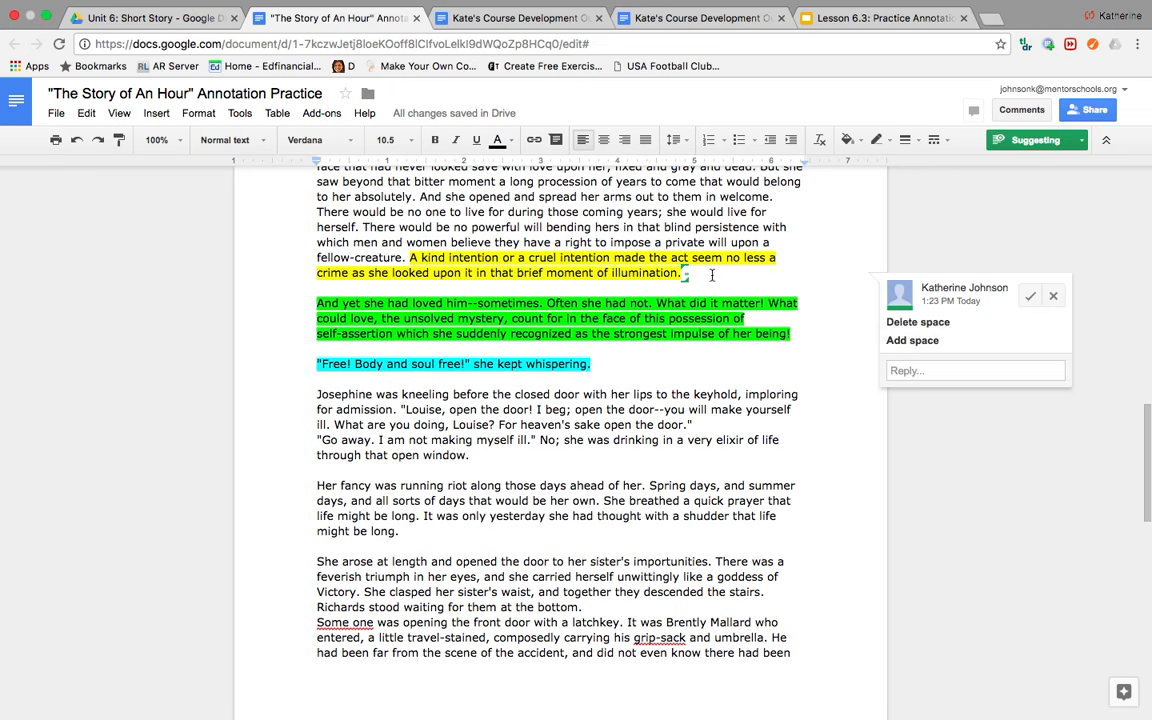
{"action": "type", "text": "I"}
{"action": "key", "text": "BackSpace"}
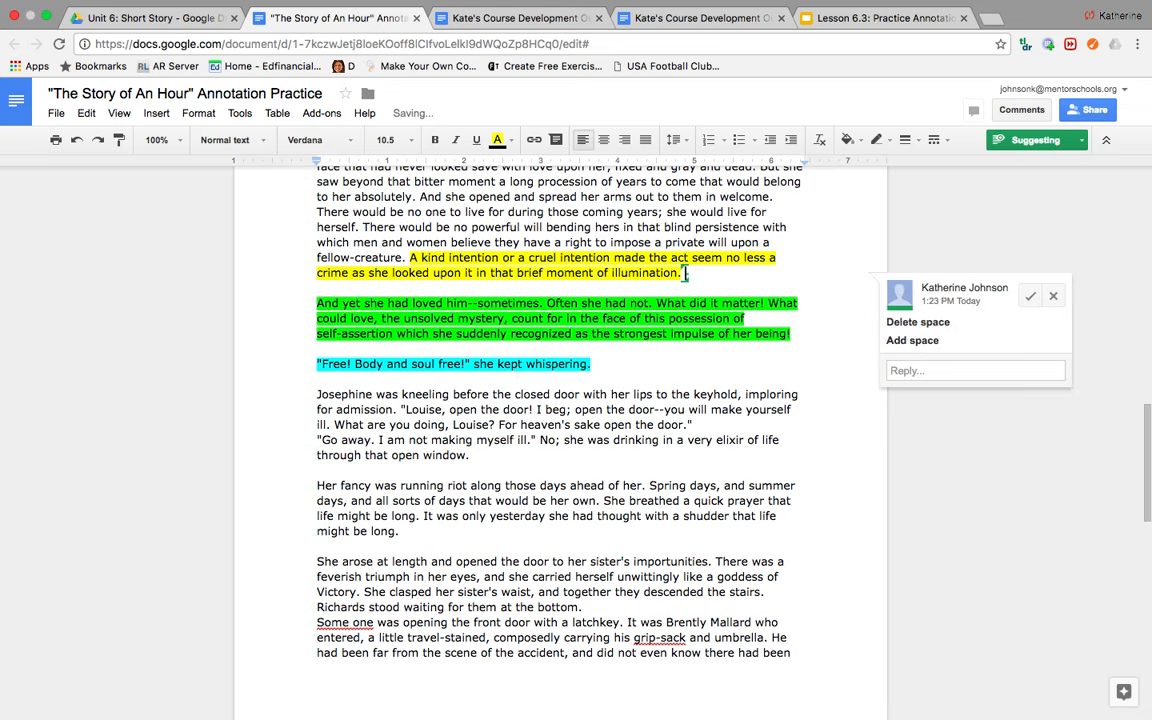
Step: Add the suggested note "Guilty Feeling" after the yellow-highlighted sentence and remove the highlight from the note
{"action": "type", "text": "Gul"}
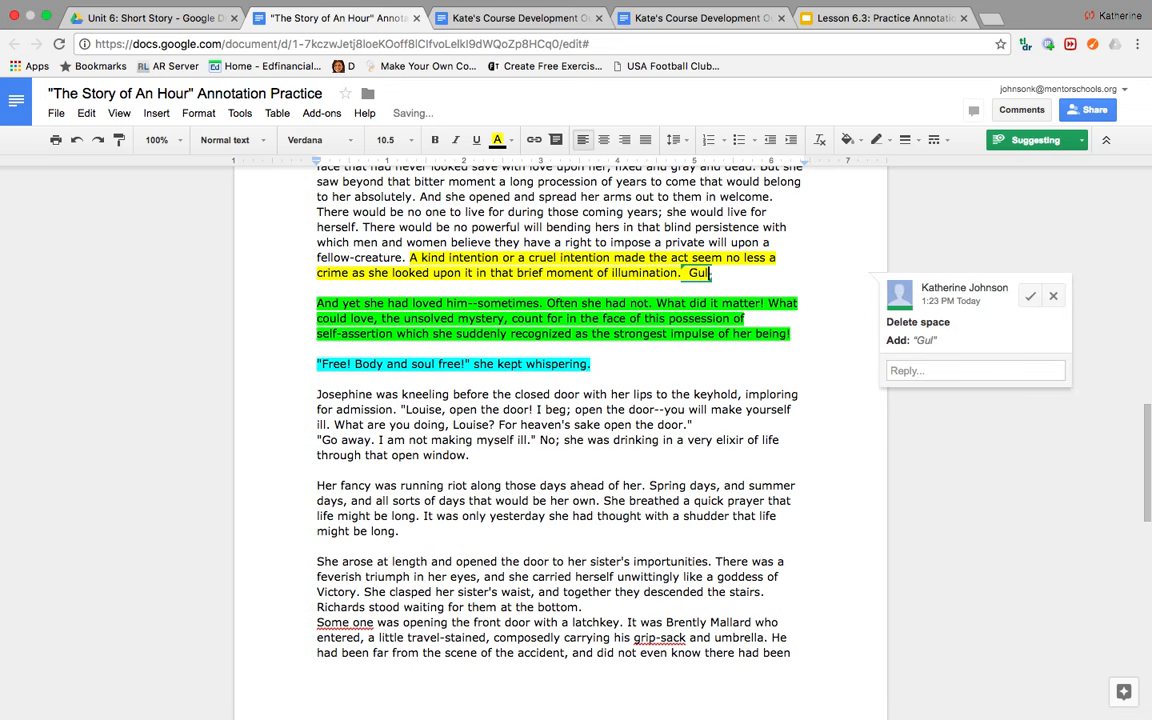
{"action": "key", "text": "BackSpace"}
{"action": "type", "text": "ilty Feeling"}
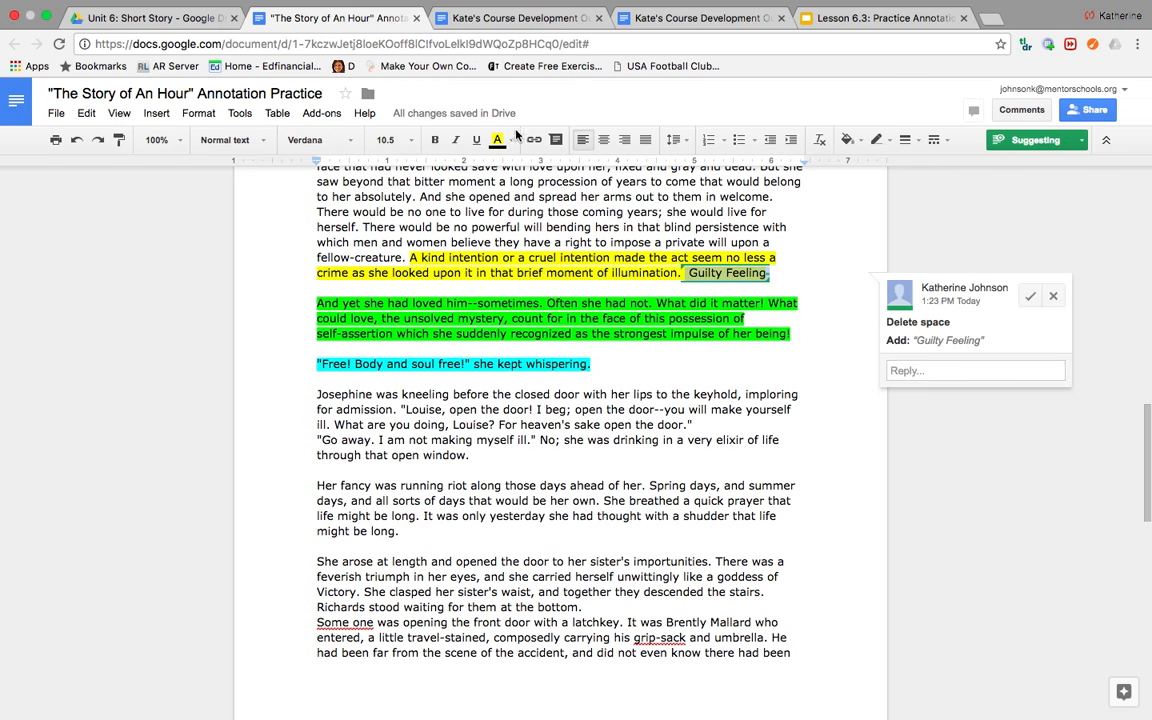
{"action": "left_click", "coordinate": [497, 140]}
{"action": "left_click", "coordinate": [537, 196]}
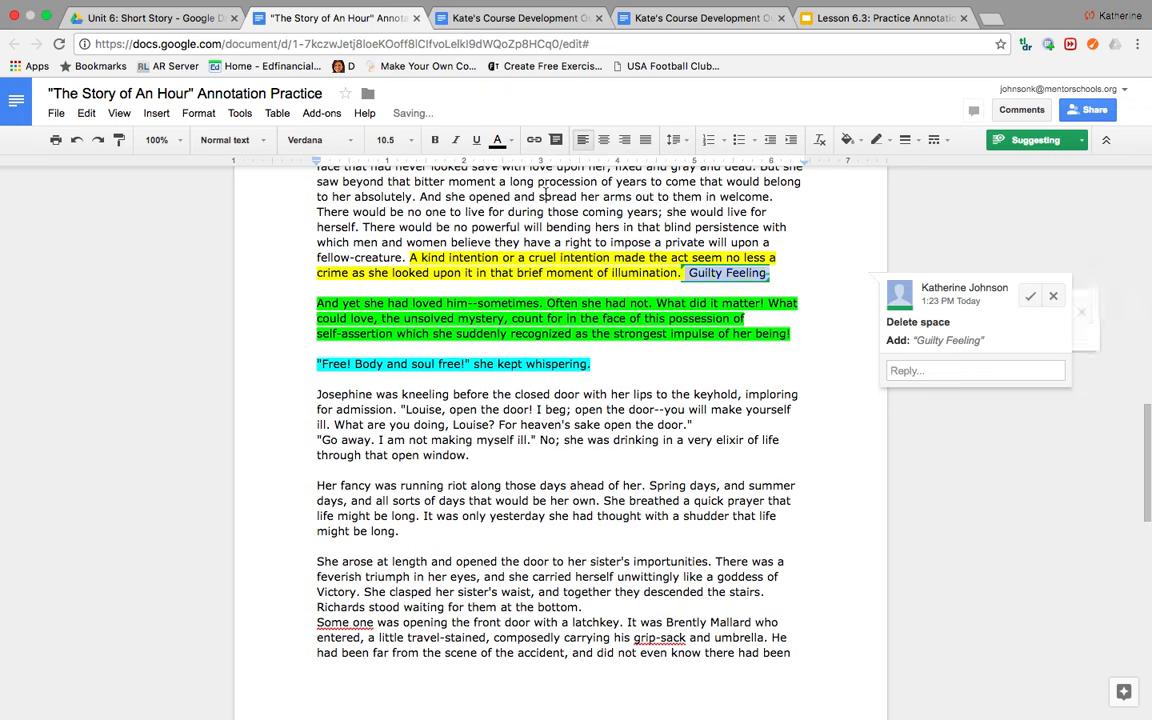
{"action": "left_click", "coordinate": [717, 372]}
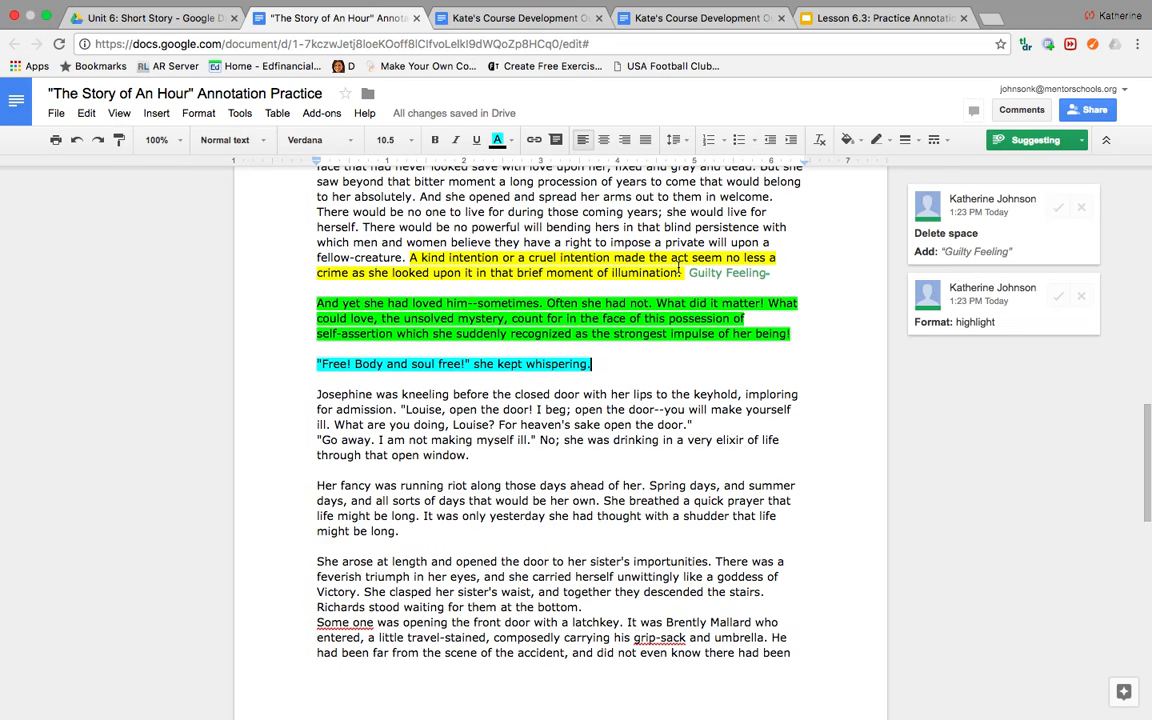
Step: Start a comment on the green-highlighted paragraph with the text "This is the only way humans function."
{"action": "left_click", "coordinate": [804, 336]}
{"action": "left_click_drag", "start_coordinate": [799, 335], "coordinate": [313, 300]}
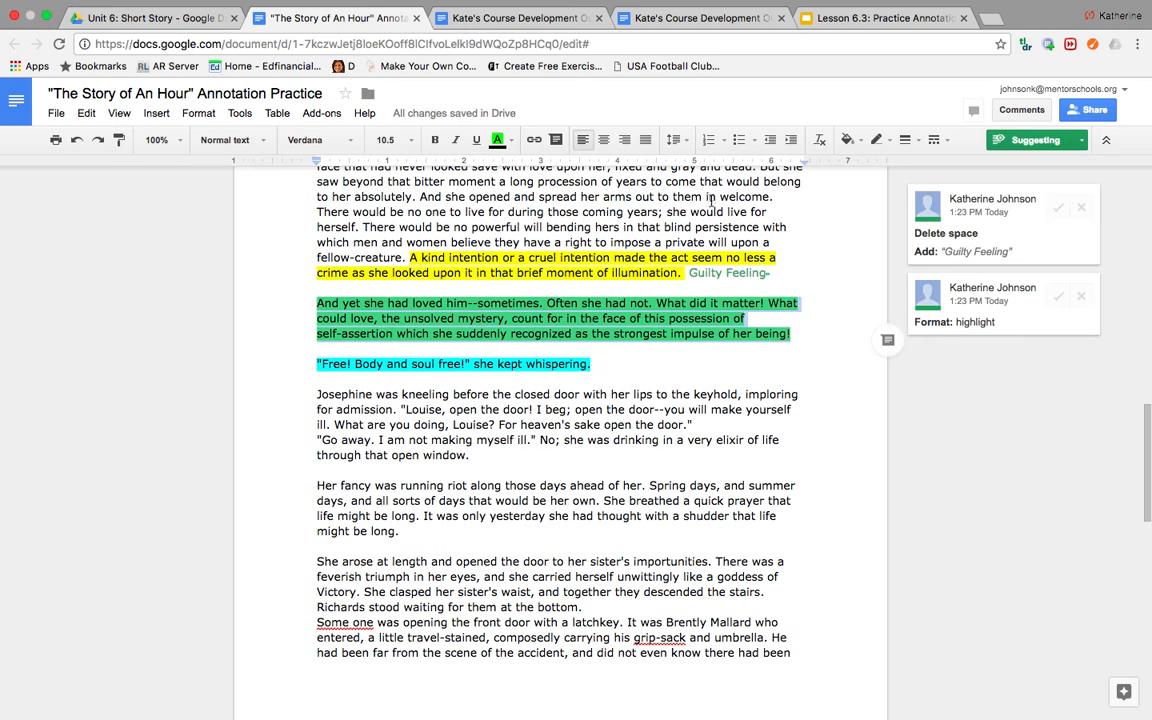
{"action": "left_click", "coordinate": [1017, 112]}
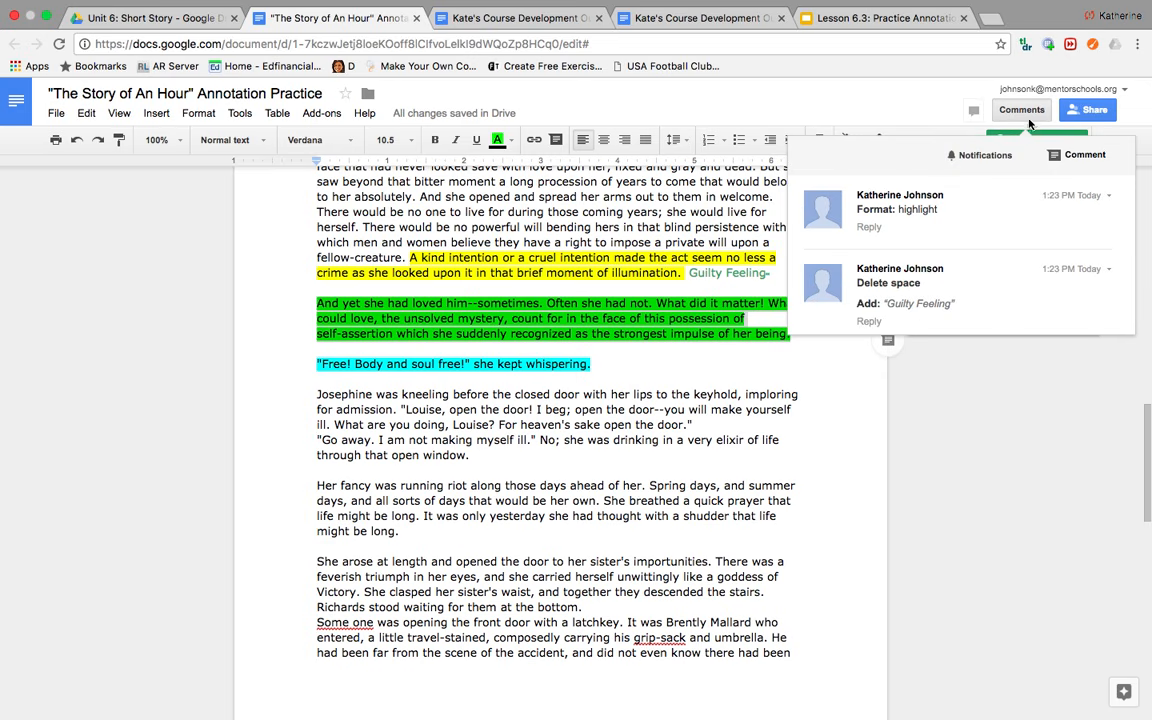
{"action": "left_click", "coordinate": [1072, 155]}
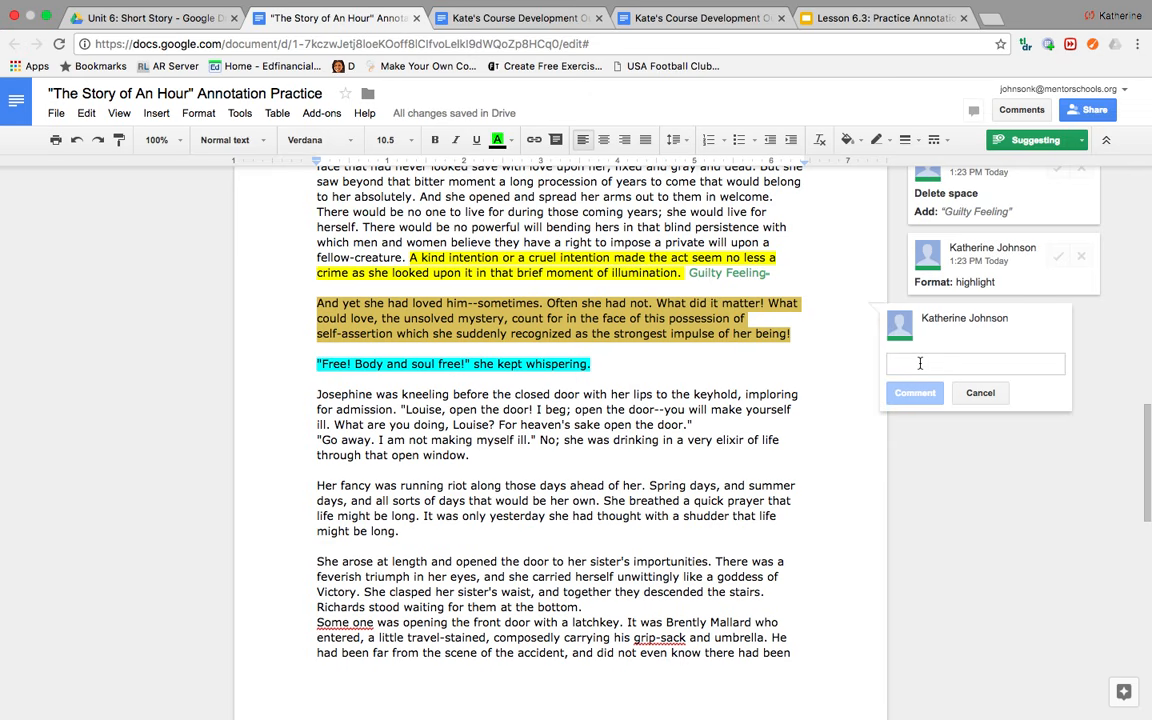
{"action": "type", "text": "This is the only way humans function"}
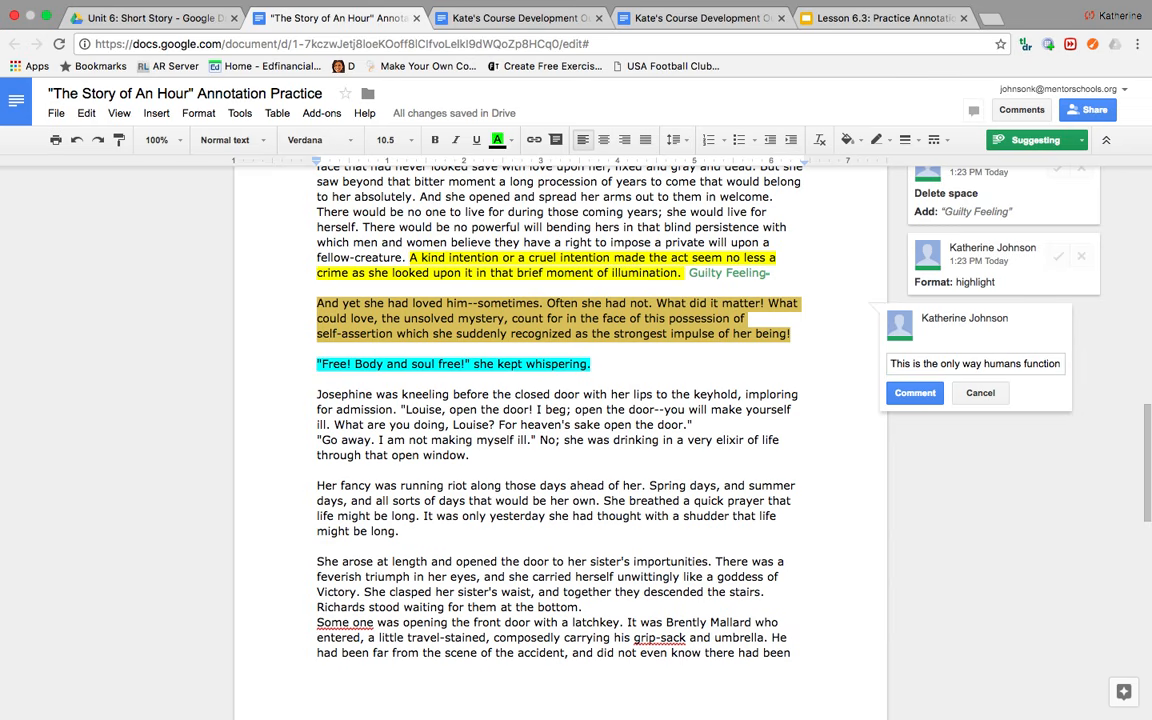
{"action": "type", "text": ". "}
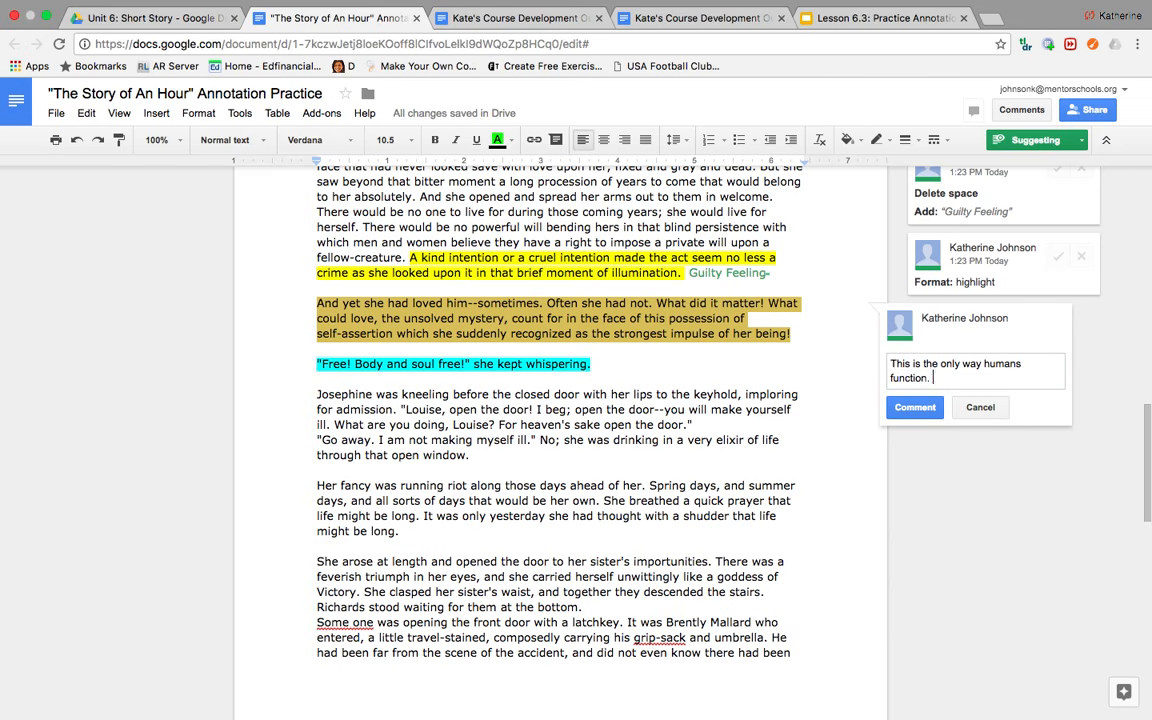
Step: Continue the comment with "It's a always a love hate relationship because we'll never fully relate to someone else." and post it
{"action": "type", "text": "It's a always"}
{"action": "type", "text": "a love hate re"}
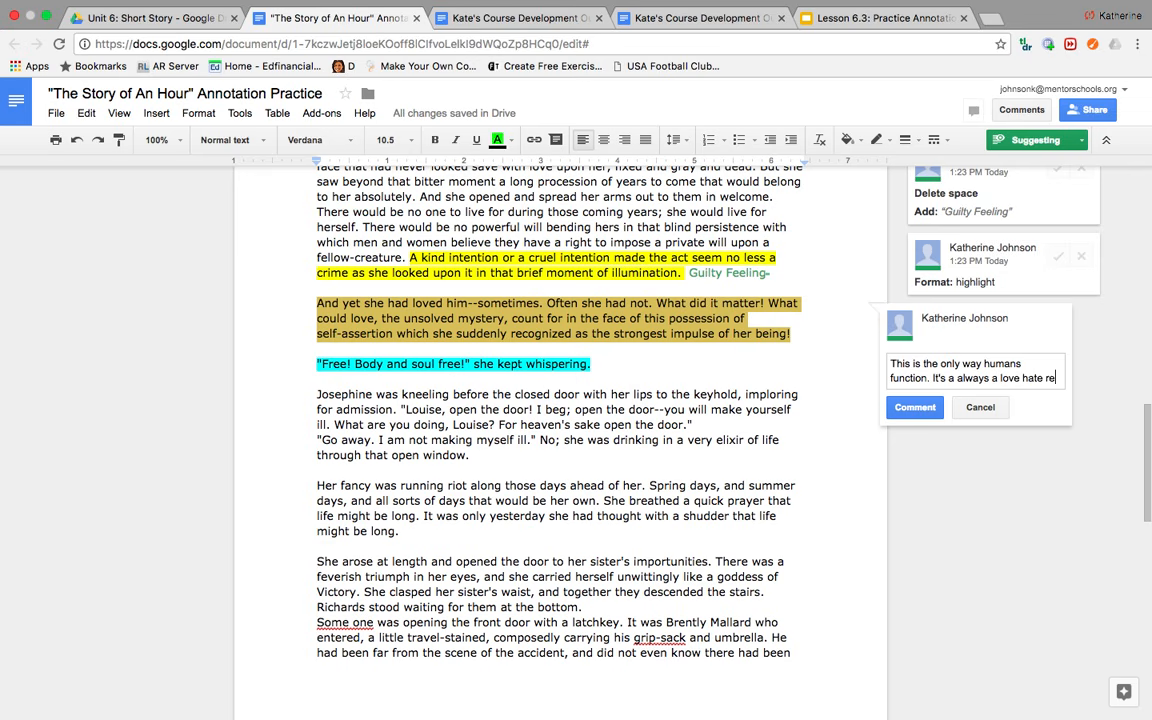
{"action": "type", "text": "lationship bec"}
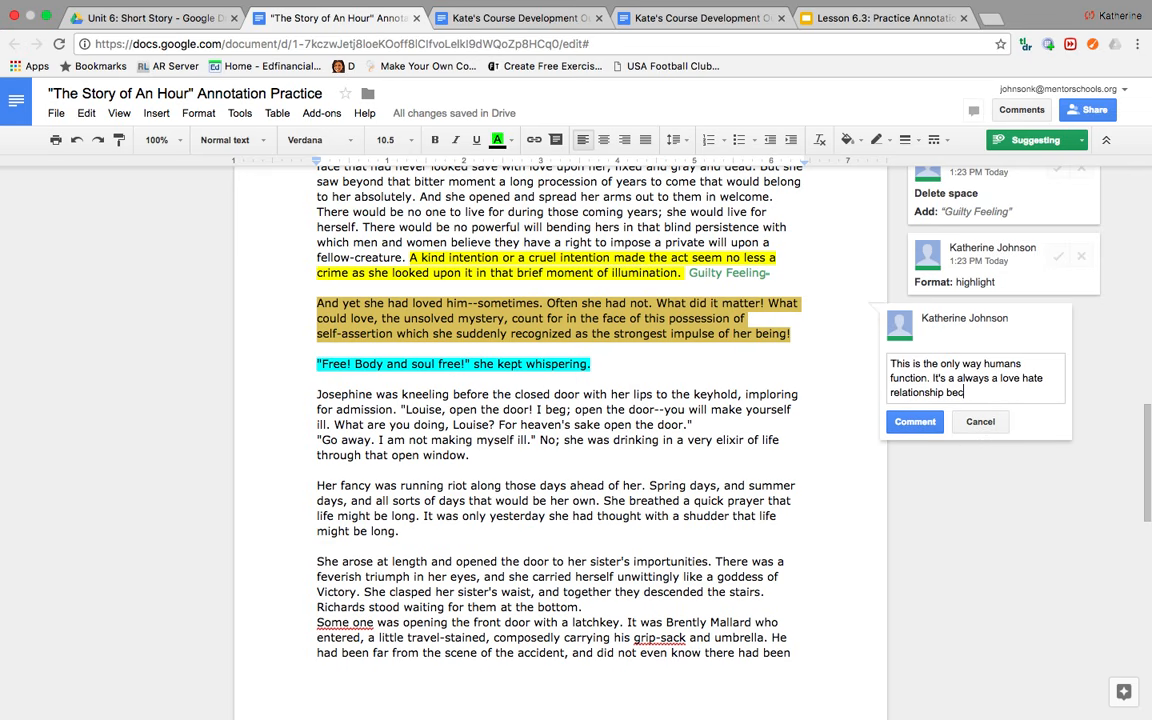
{"action": "type", "text": "ause we'll nver"}
{"action": "key", "text": "BackSpace"}
{"action": "key", "text": "BackSpace"}
{"action": "key", "text": "BackSpace"}
{"action": "type", "text": "ever fully realte t"}
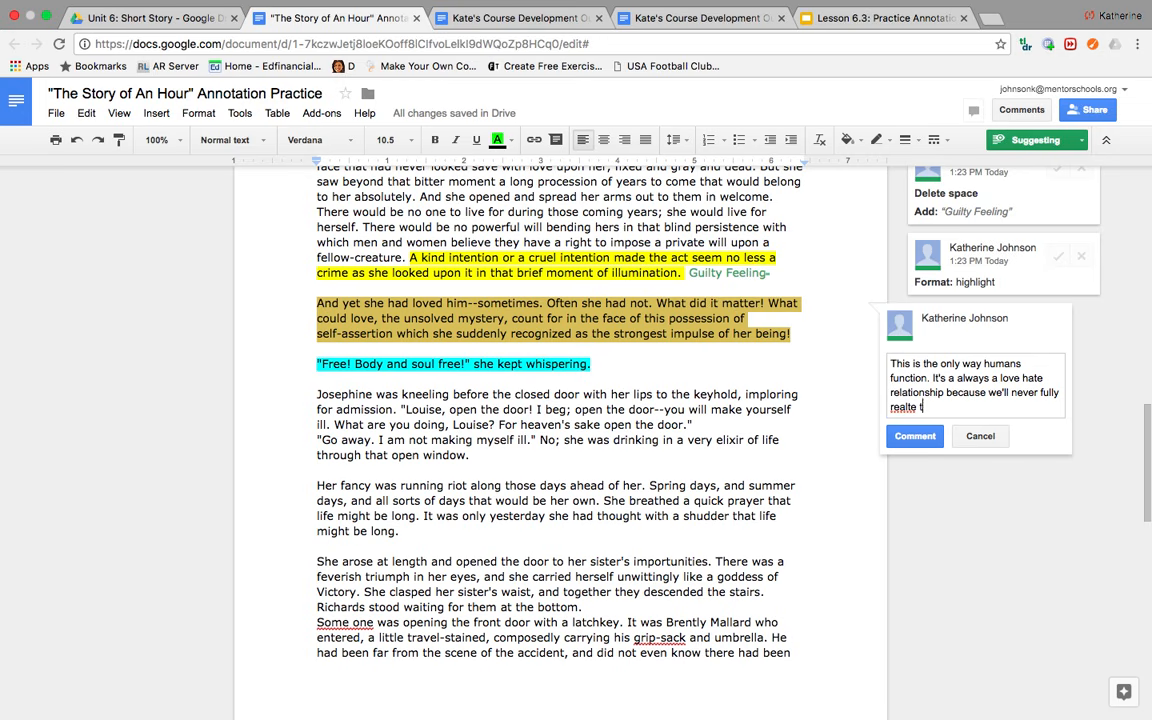
{"action": "key", "text": "BackSpace"}
{"action": "key", "text": "BackSpace"}
{"action": "key", "text": "BackSpace"}
{"action": "key", "text": "BackSpace"}
{"action": "key", "text": "BackSpace"}
{"action": "type", "text": "late so"}
{"action": "key", "text": "BackSpace"}
{"action": "key", "text": "BackSpace"}
{"action": "key", "text": "BackSpace"}
{"action": "key", "text": "BackSpace"}
{"action": "key", "text": "BackSpace"}
{"action": "key", "text": "BackSpace"}
{"action": "key", "text": "BackSpace"}
{"action": "key", "text": "BackSpace"}
{"action": "key", "text": "BackSpace"}
{"action": "type", "text": "late to someone else."}
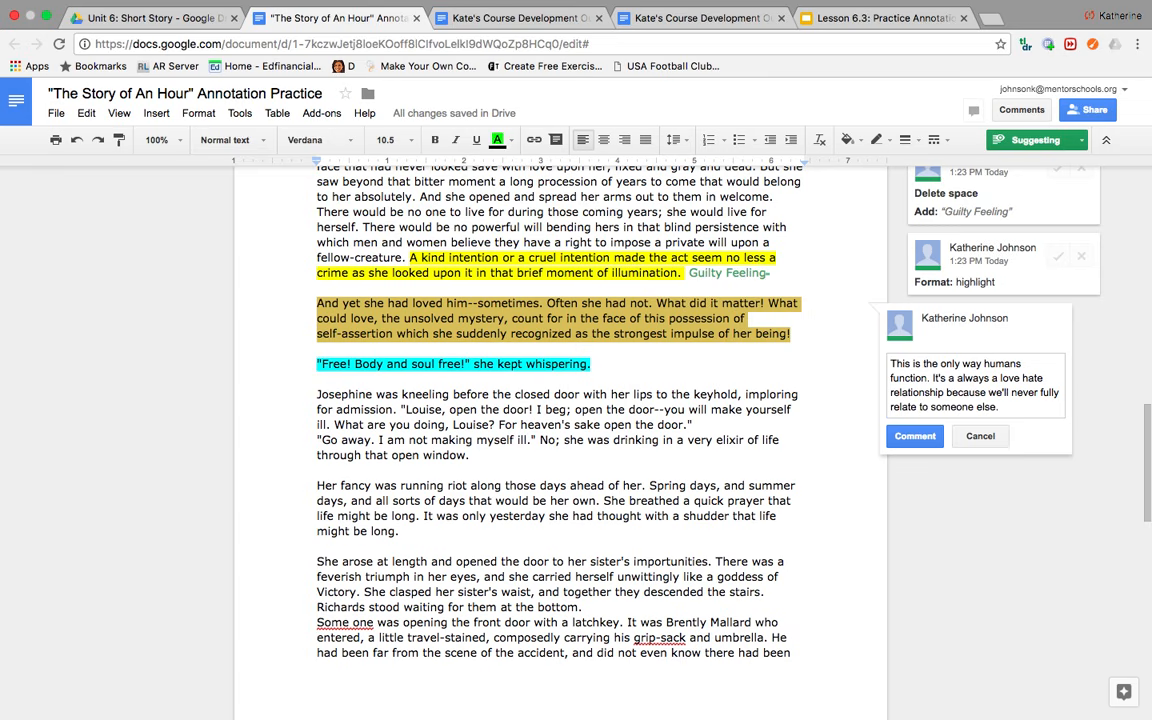
{"action": "left_click", "coordinate": [928, 438]}
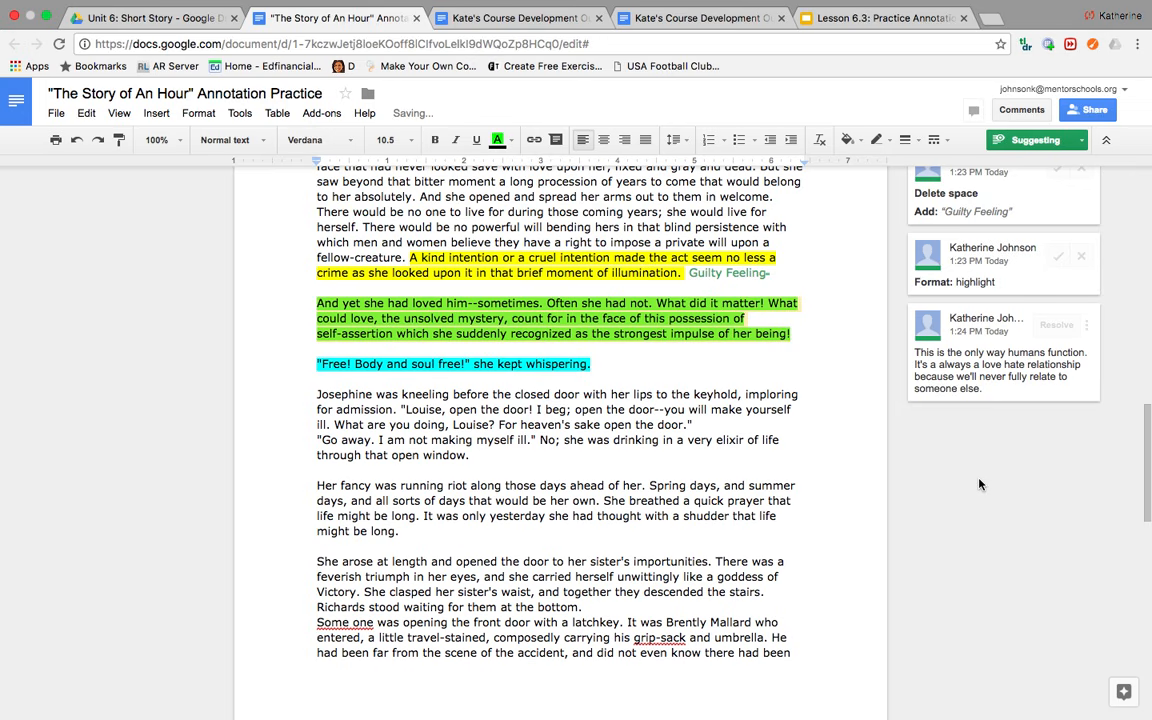
{"action": "left_click", "coordinate": [903, 485]}
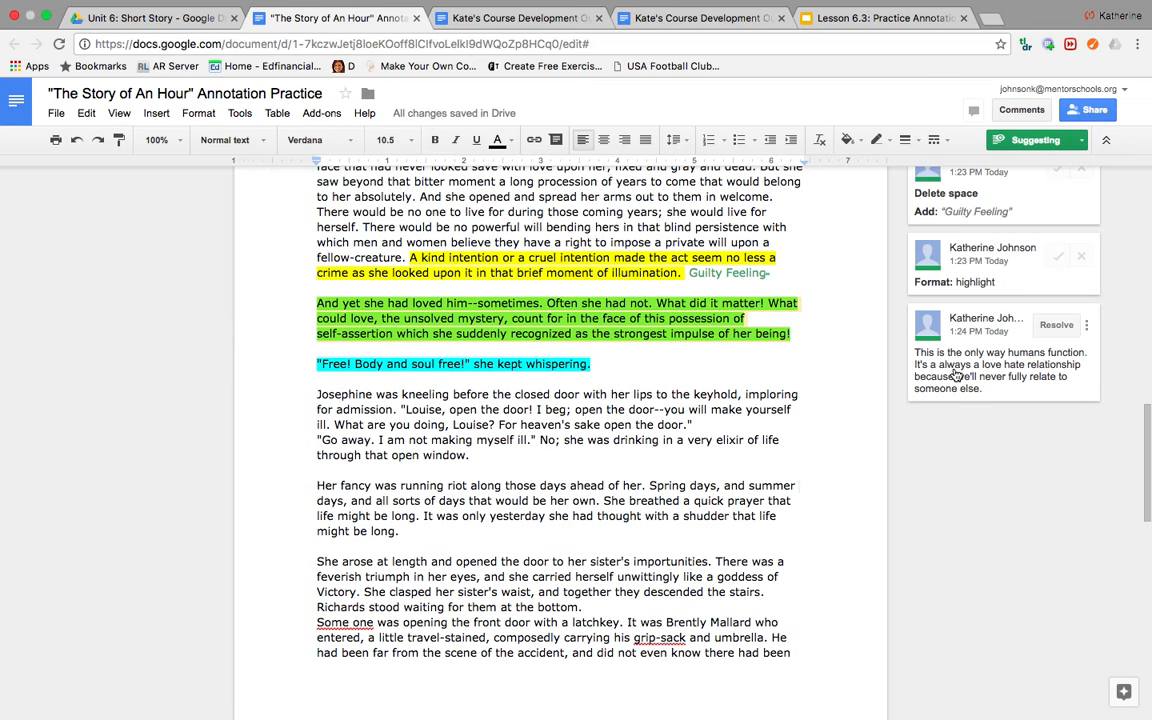
Step: Place the cursor after the blue-highlighted "Free! Body and soul free!" sentence and set the highlight colour there to None
{"action": "scroll", "coordinate": [957, 370], "scroll_direction": "down", "scroll_amount": 3}
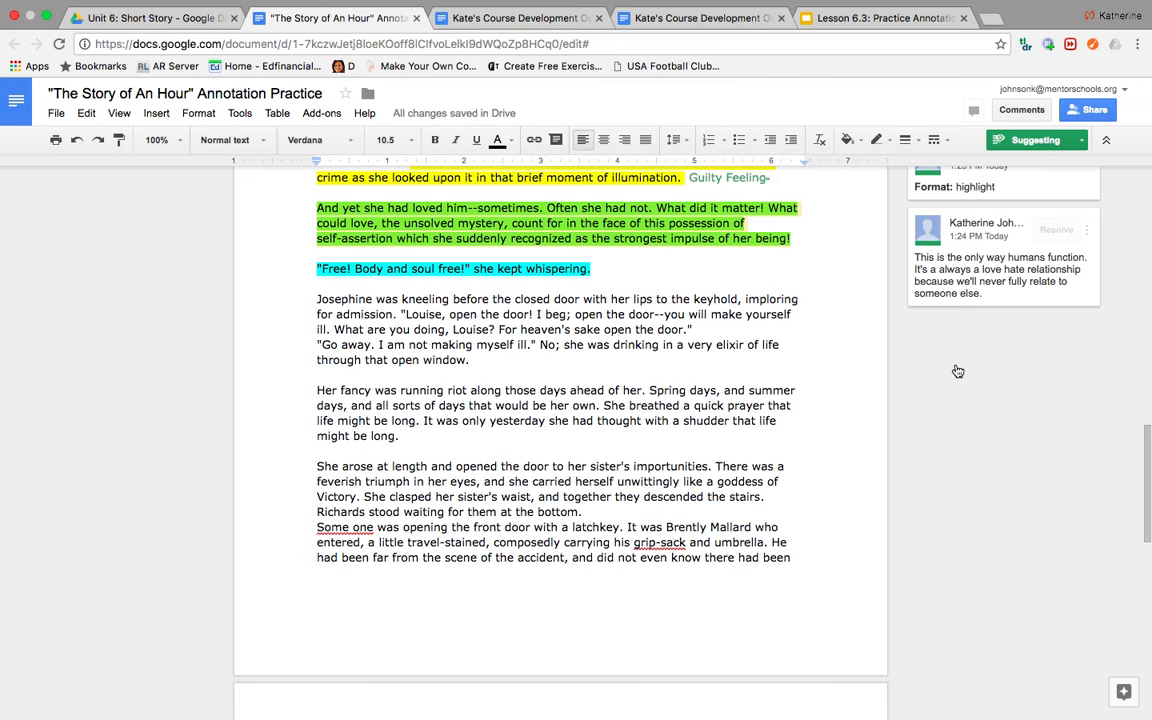
{"action": "left_click", "coordinate": [697, 275]}
{"action": "left_click", "coordinate": [507, 142]}
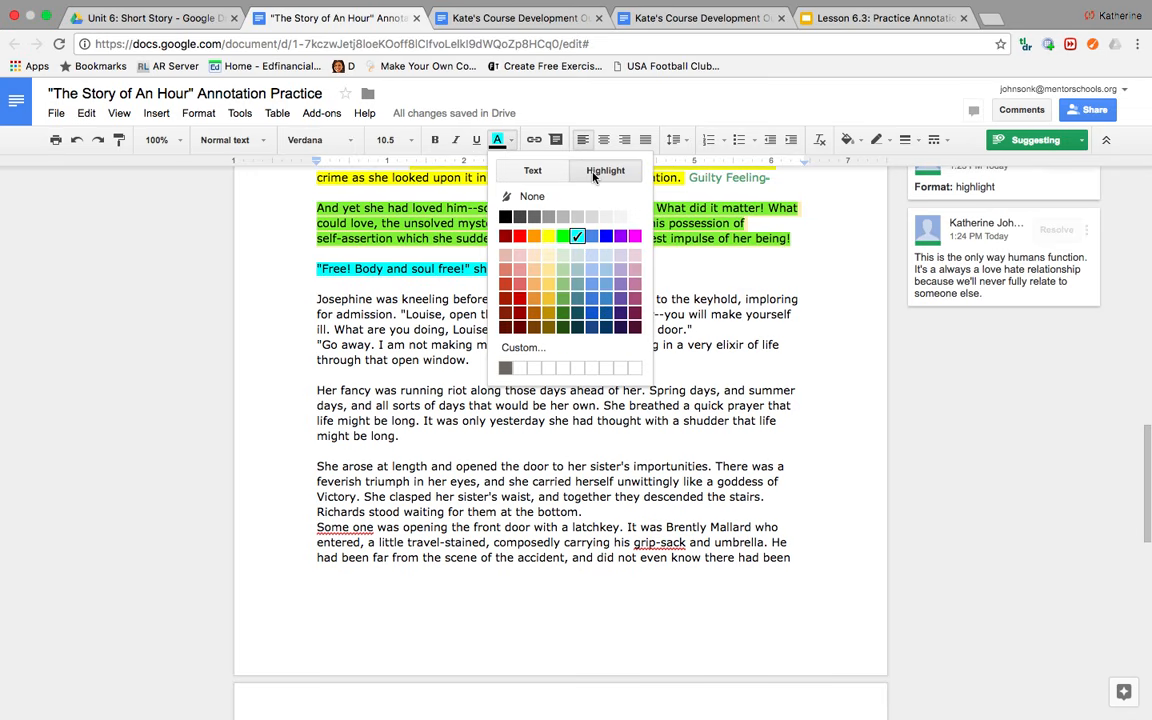
{"action": "left_click", "coordinate": [536, 197]}
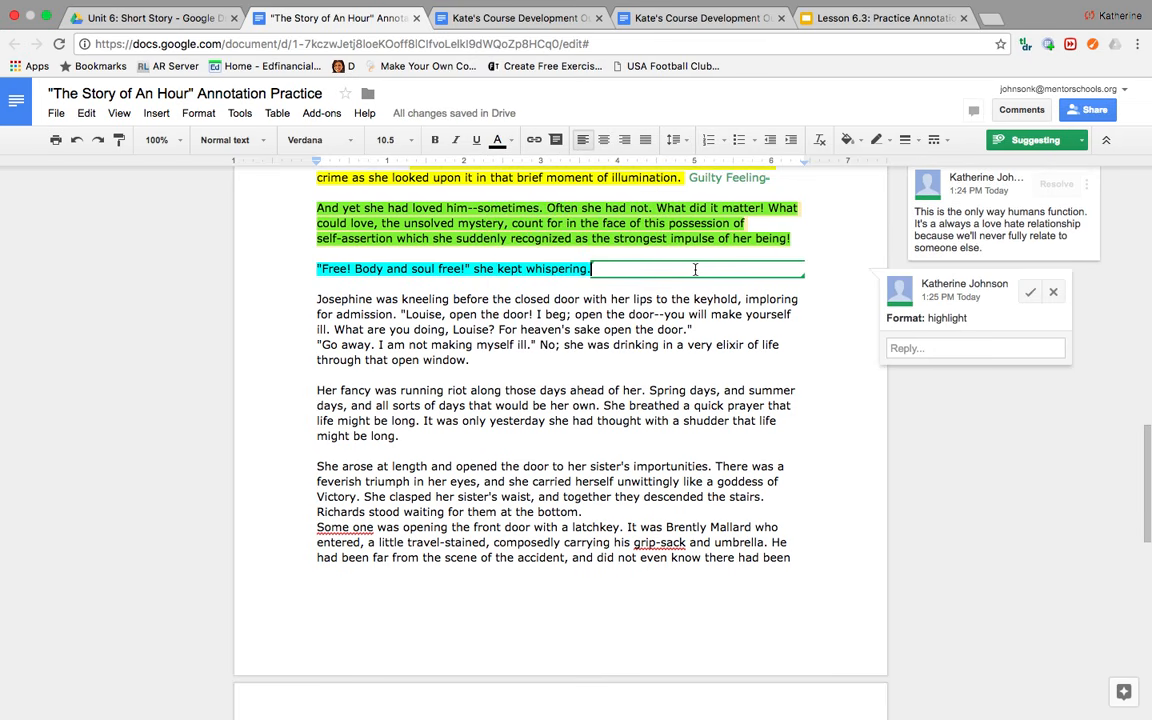
Step: Start a suggested note after the blue-highlighted sentence with the text "Glad he's dead,"
{"action": "type", "text": "Glad he"}
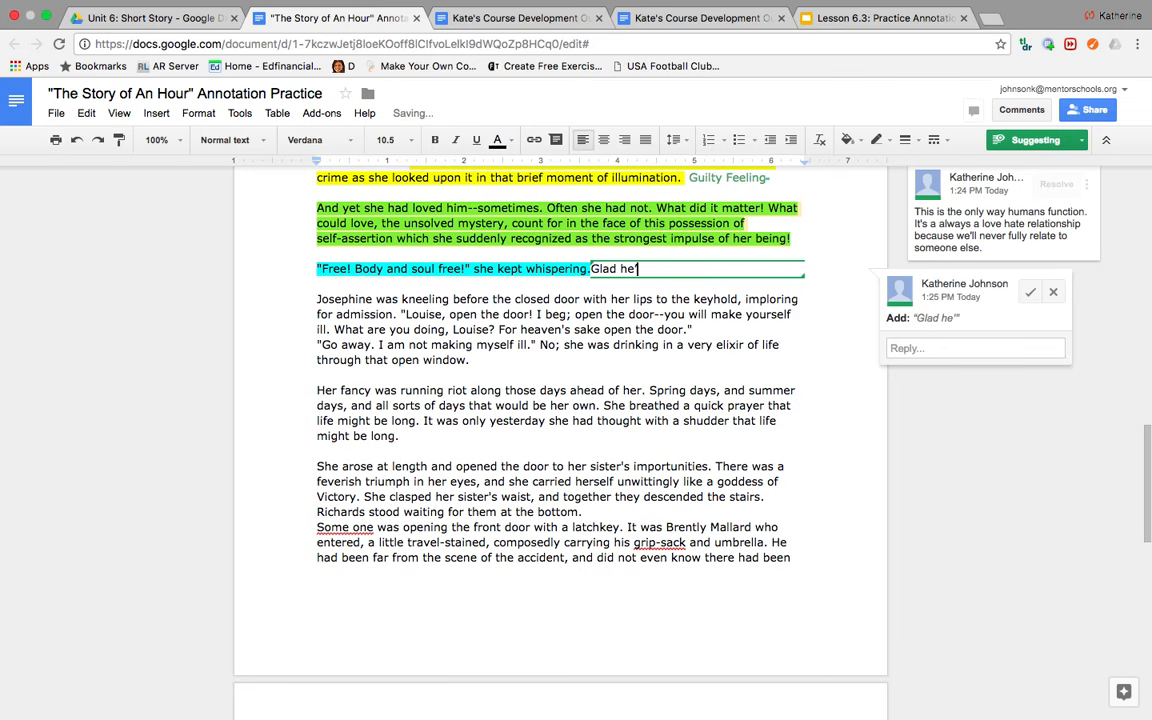
{"action": "type", "text": "'s deadcomma in"}
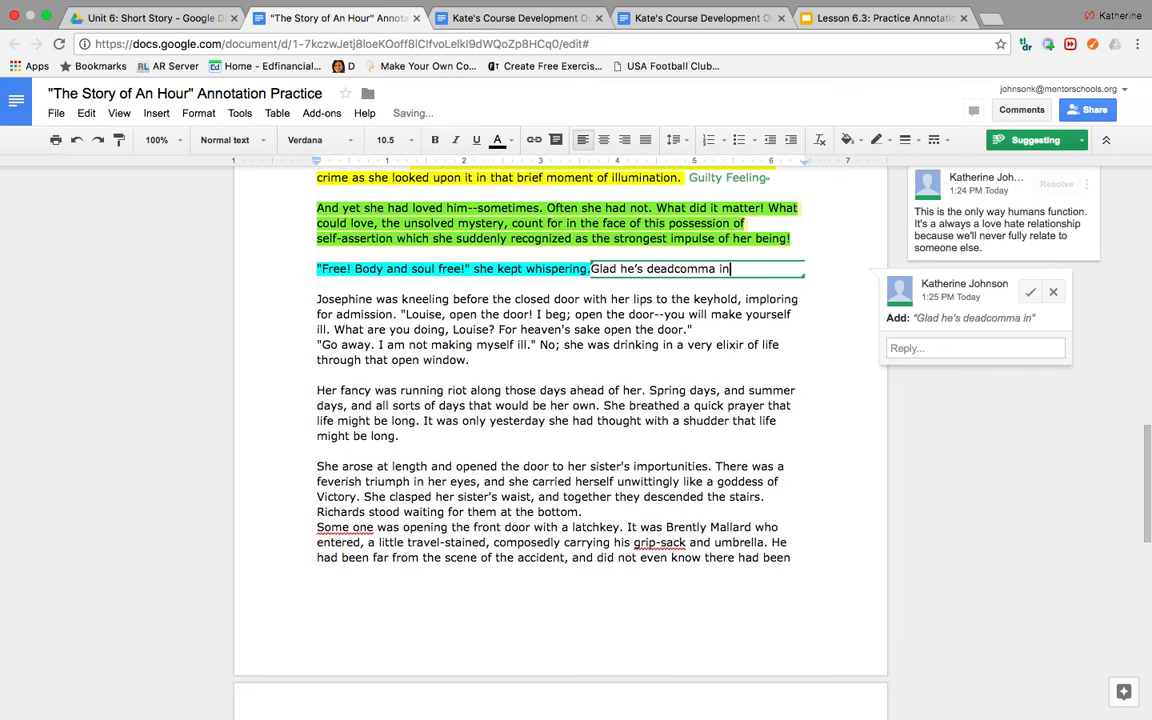
{"action": "key", "text": "BackSpace"}
{"action": "key", "text": "BackSpace"}
{"action": "key", "text": "BackSpace"}
{"action": "key", "text": "BackSpace"}
{"action": "key", "text": "BackSpace"}
{"action": "key", "text": "BackSpace"}
{"action": "key", "text": "BackSpace"}
{"action": "key", "text": "BackSpace"}
{"action": "key", "text": "BackSpace"}
{"action": "type", "text": "d,"}
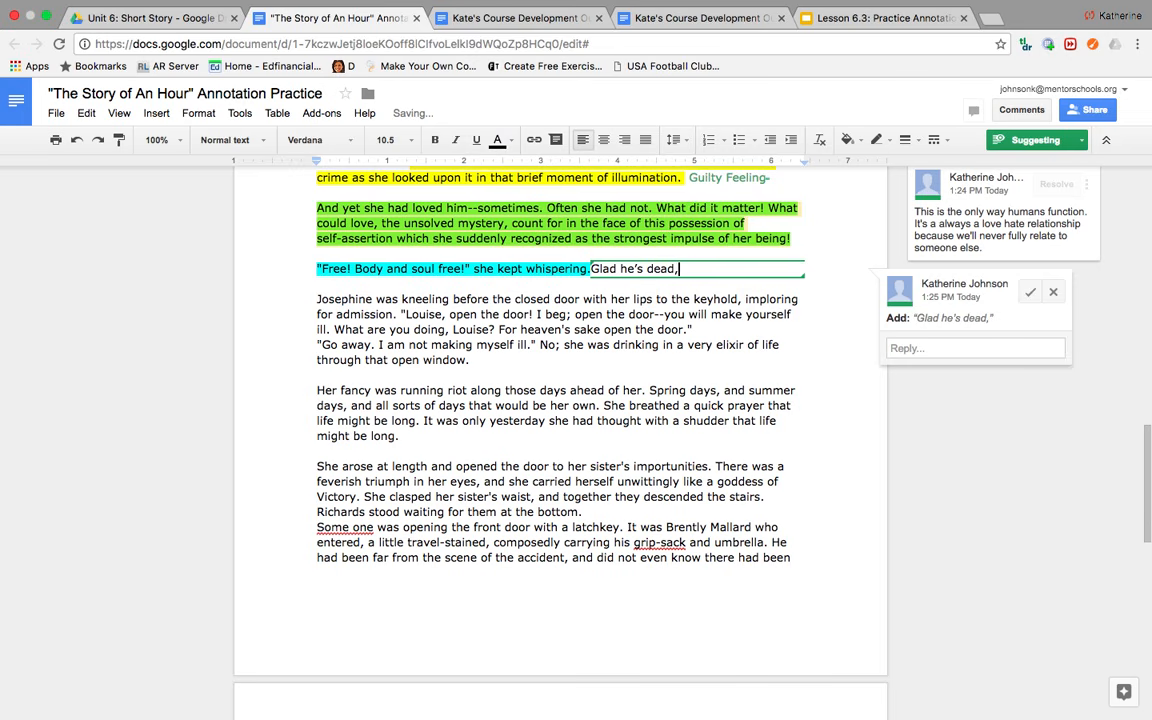
Step: Finish the suggested note with "in a half kind of way." and leave it in place after the blue-highlighted sentence
{"action": "type", "text": " in a"}
{"action": "key", "text": "BackSpace"}
{"action": "type", "text": "a half kind"}
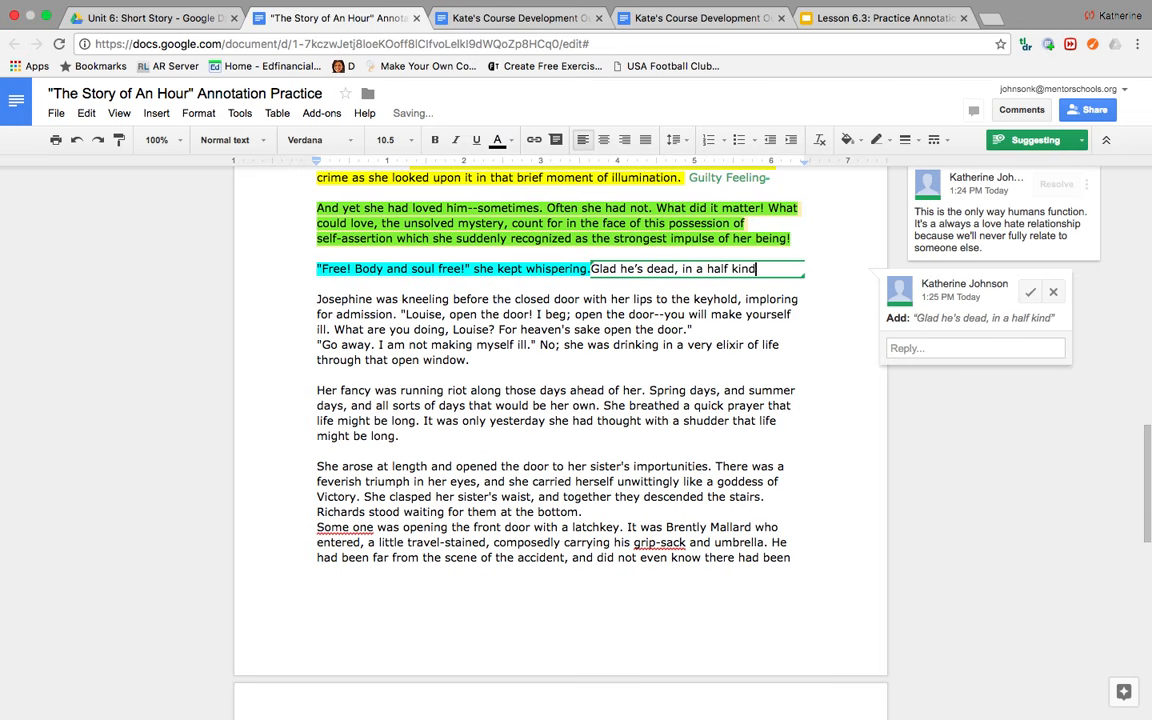
{"action": "type", "text": " of way."}
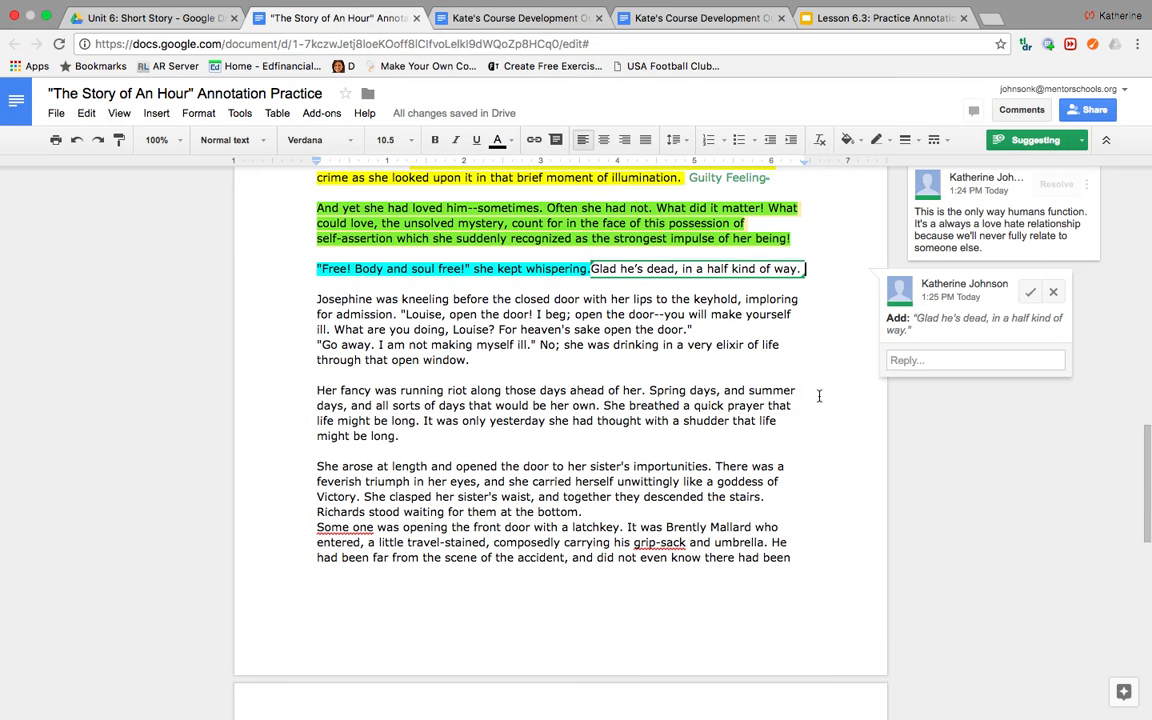
{"action": "left_click", "coordinate": [819, 397]}
{"action": "scroll", "coordinate": [819, 397], "scroll_direction": "up", "scroll_amount": 3}
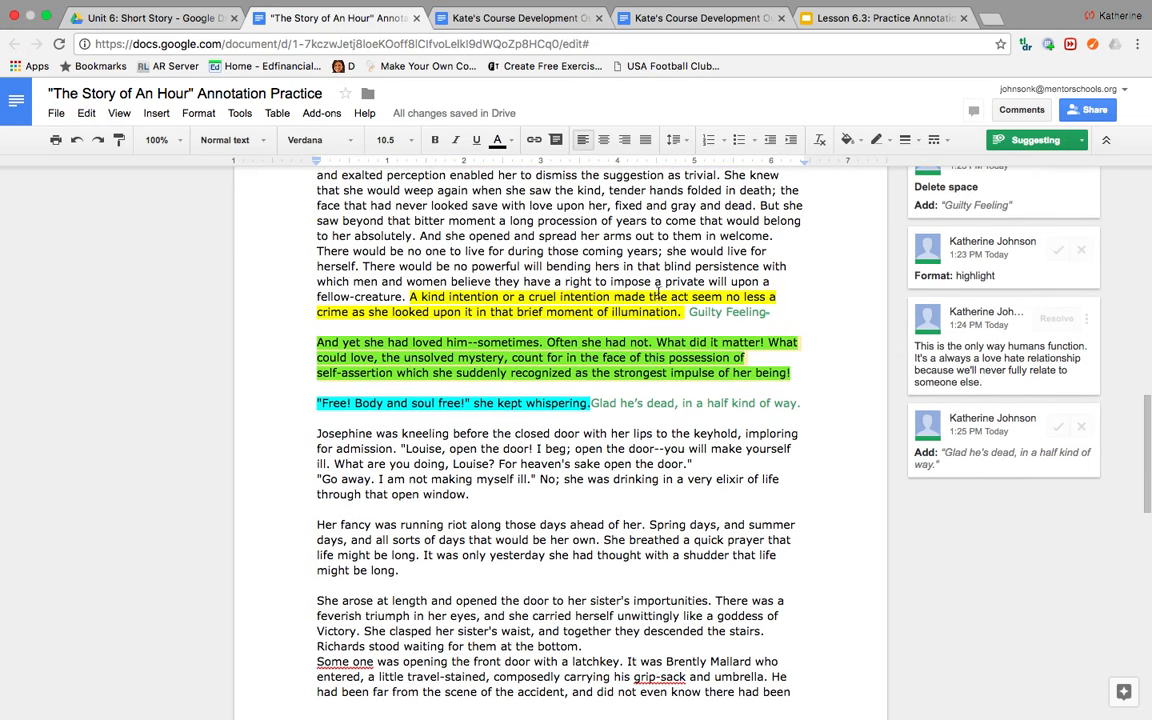